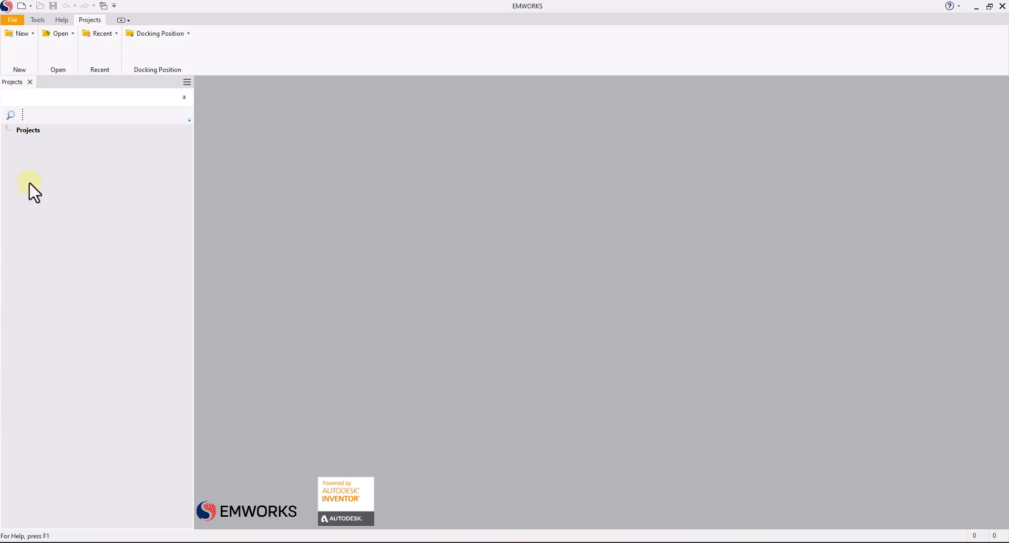
- Create a new Motor Wizard project named Training Project 1 in the EMWORKS documents folder
{"action": "right_click", "coordinate": [36, 135]}
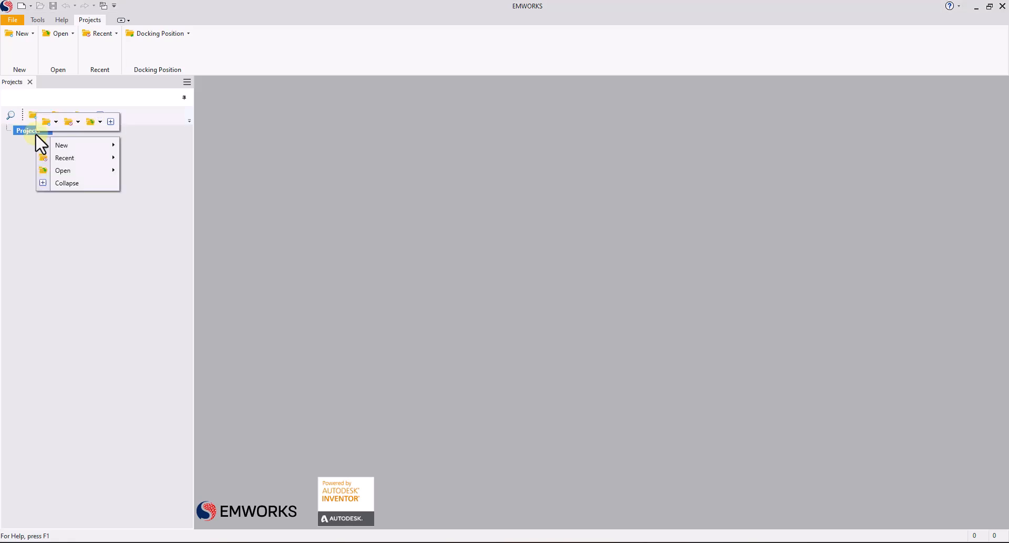
{"action": "mouse_move", "coordinate": [68, 144]}
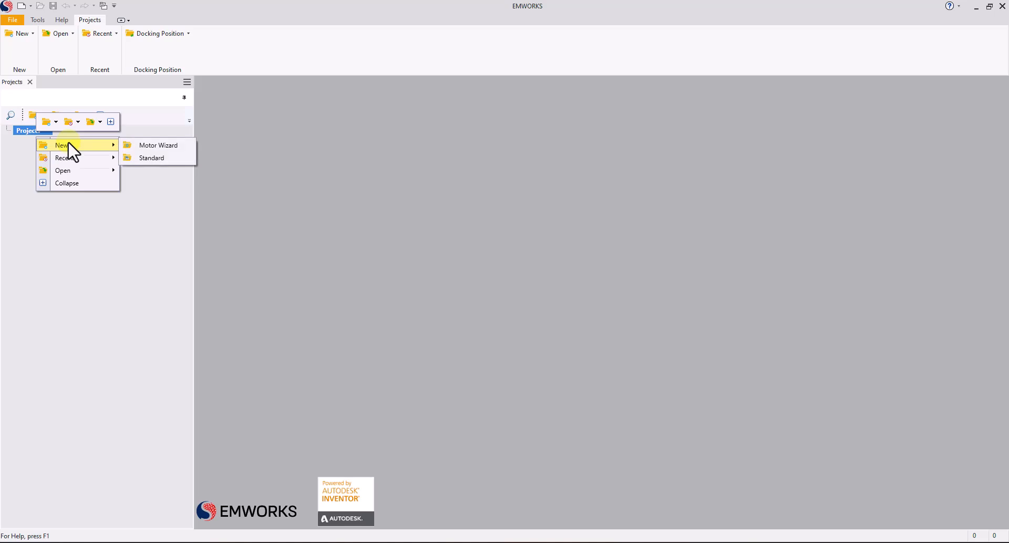
{"action": "left_click", "coordinate": [147, 145]}
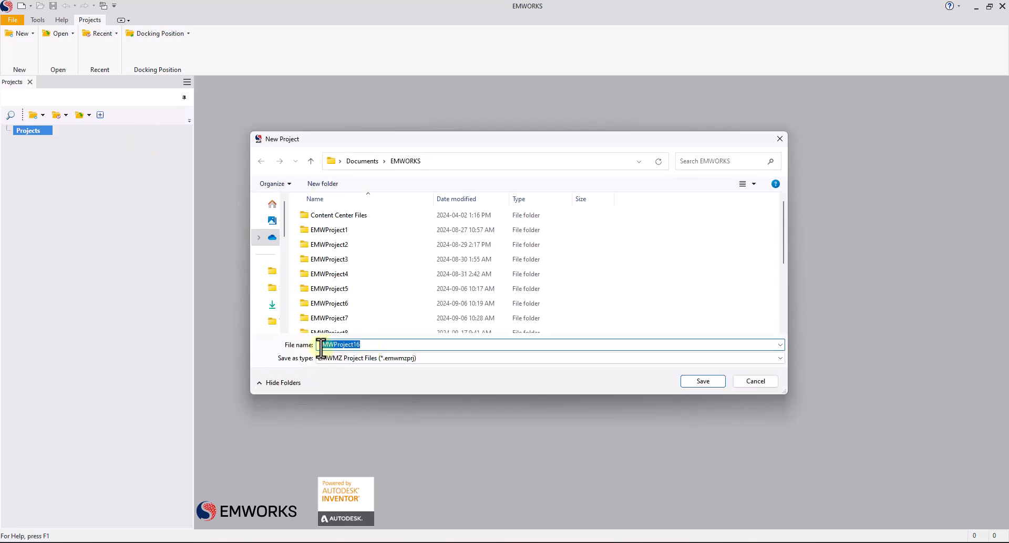
{"action": "type", "text": "Tra"}
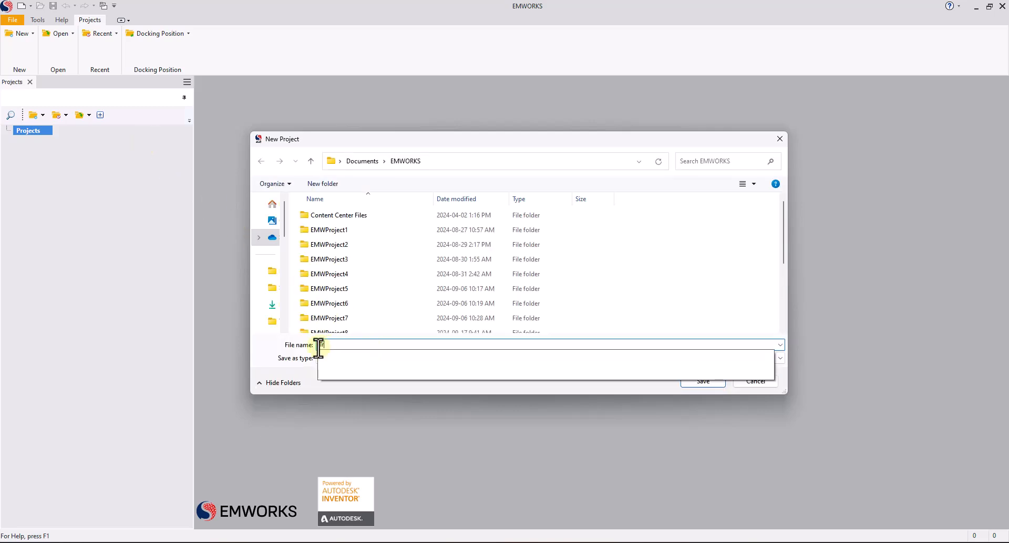
{"action": "type", "text": "ining"}
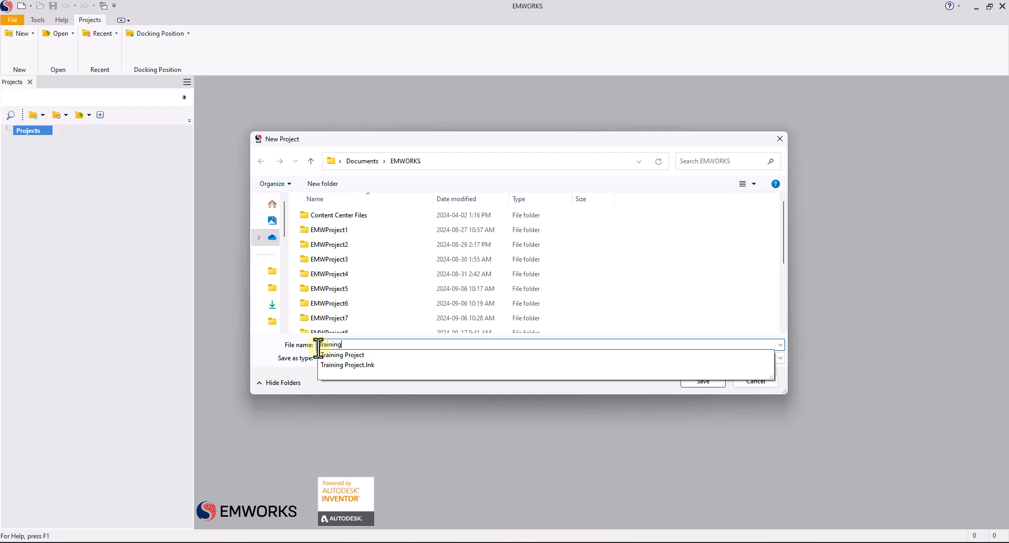
{"action": "type", "text": " Project 1"}
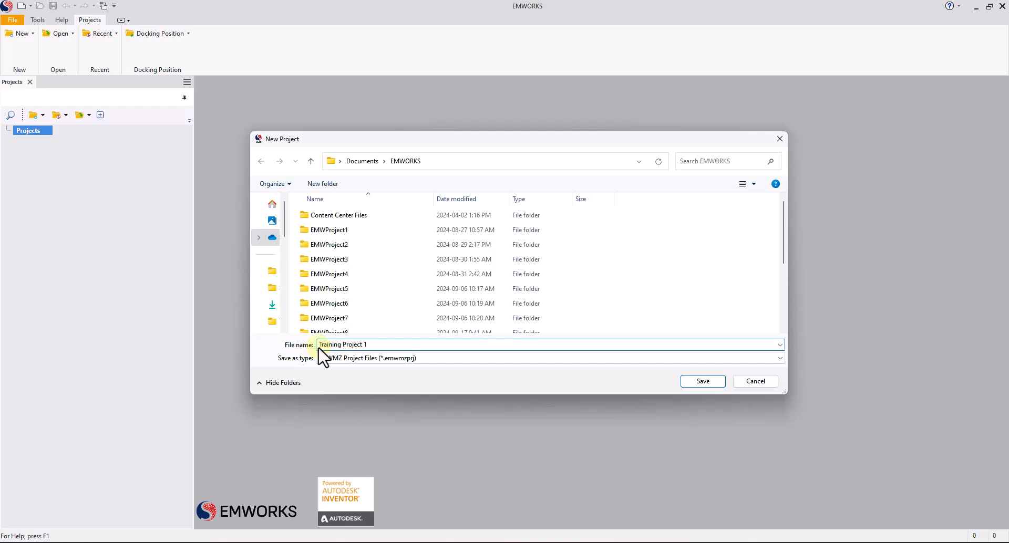
{"action": "left_click", "coordinate": [703, 381]}
- Add a new Inner BPM design to Training Project 1 and restore the default docking layout
{"action": "right_click", "coordinate": [86, 144]}
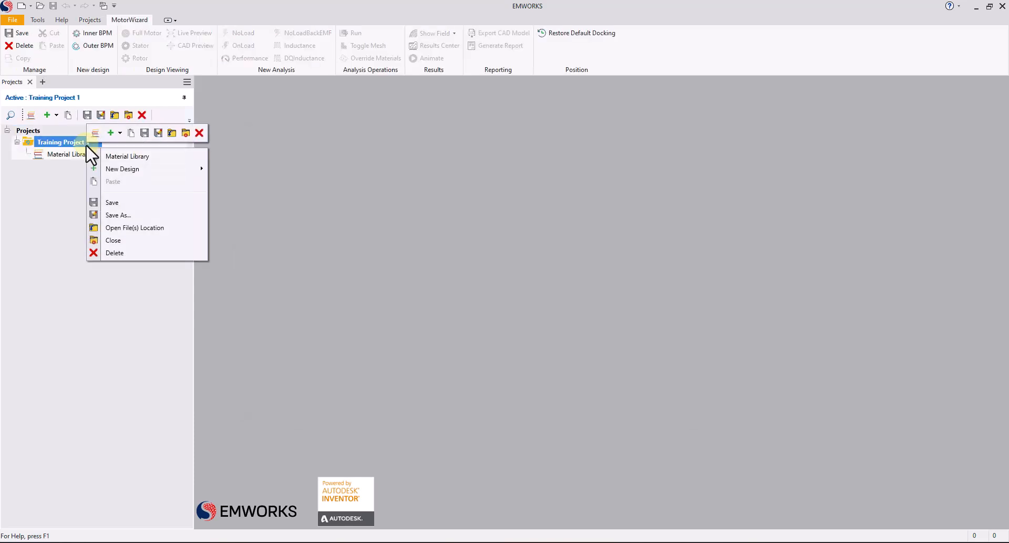
{"action": "mouse_move", "coordinate": [138, 170]}
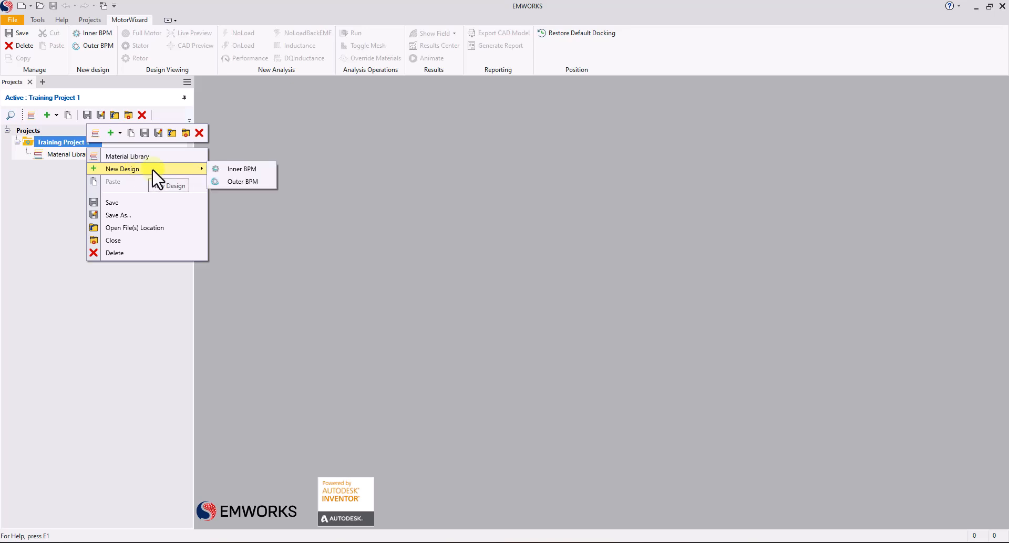
{"action": "left_click", "coordinate": [259, 169]}
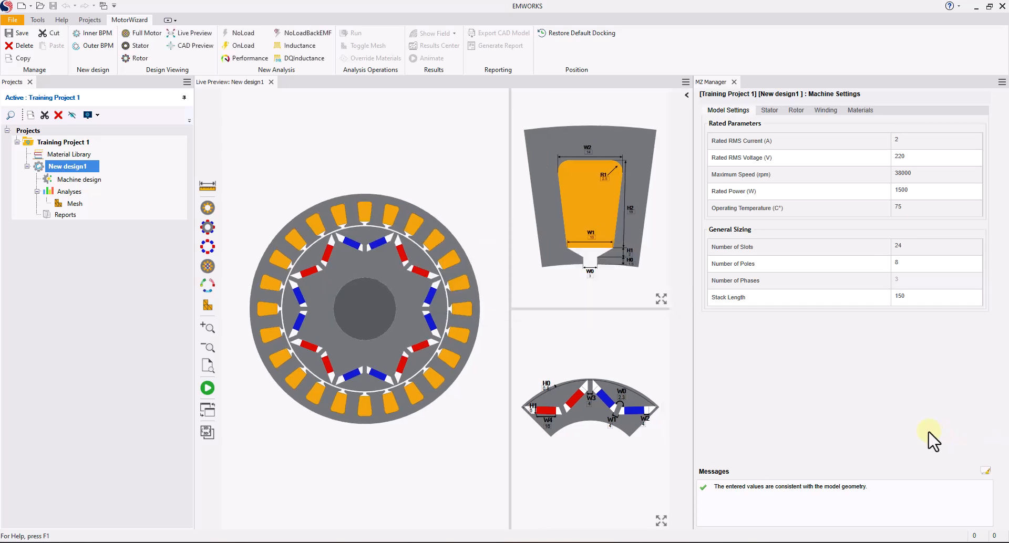
{"action": "left_click", "coordinate": [586, 37]}
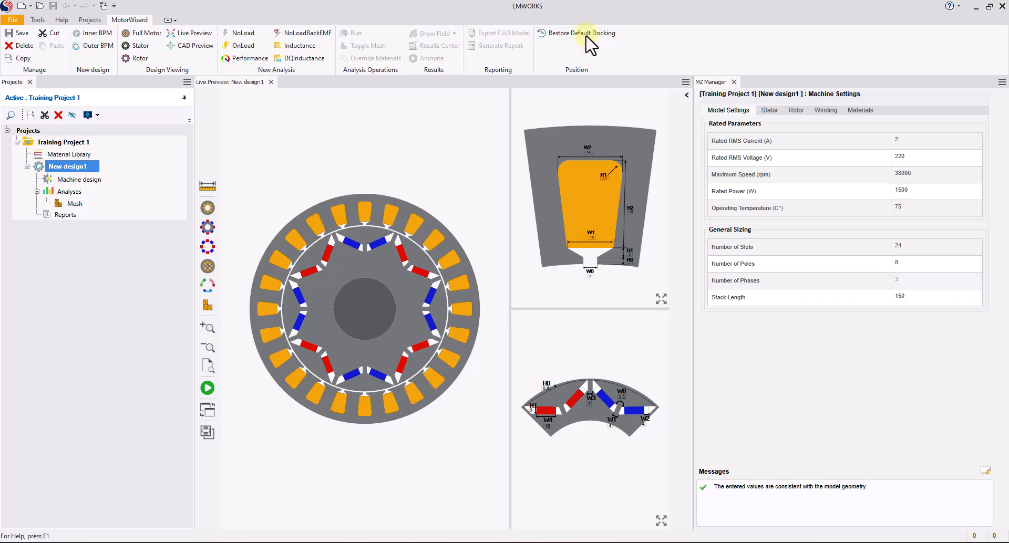
- Set the rated RMS current to 4 A, the rated RMS voltage to 600 V and the maximum speed to 7500 rpm
{"action": "left_click", "coordinate": [902, 141]}
{"action": "double_click", "coordinate": [903, 140]}
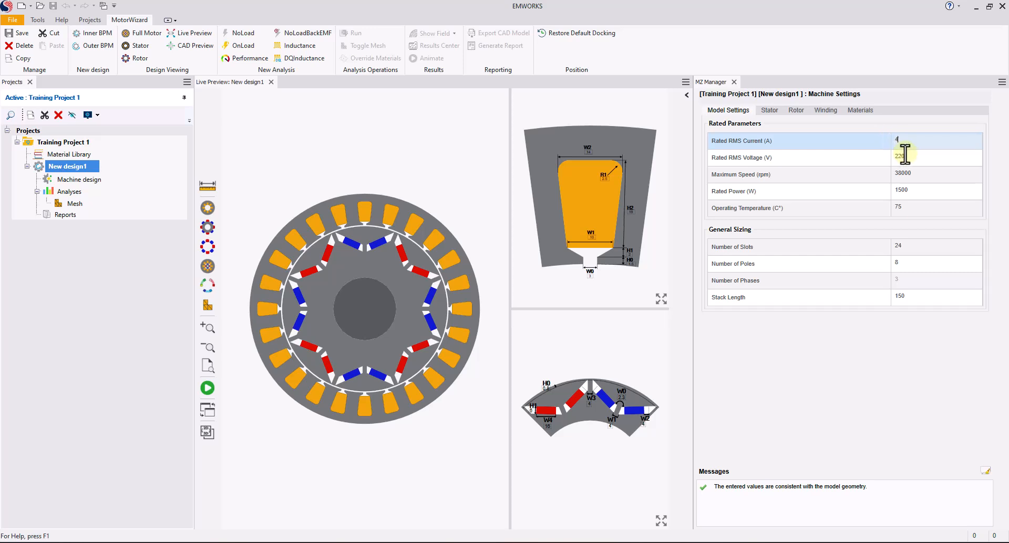
{"action": "left_click", "coordinate": [903, 157]}
{"action": "double_click", "coordinate": [903, 157]}
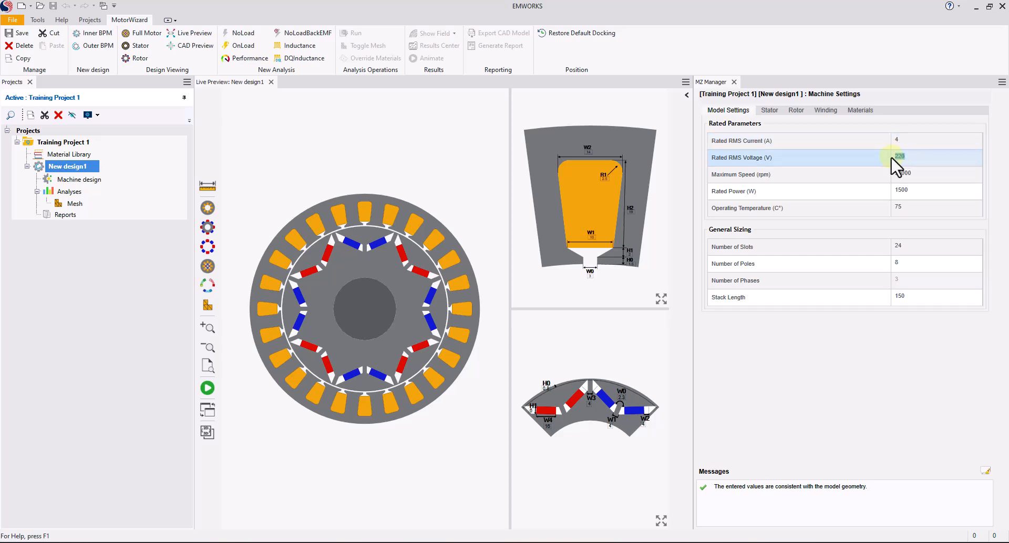
{"action": "type", "text": "600"}
{"action": "left_click_drag", "start_coordinate": [912, 172], "coordinate": [893, 173]}
{"action": "type", "text": "7500"}
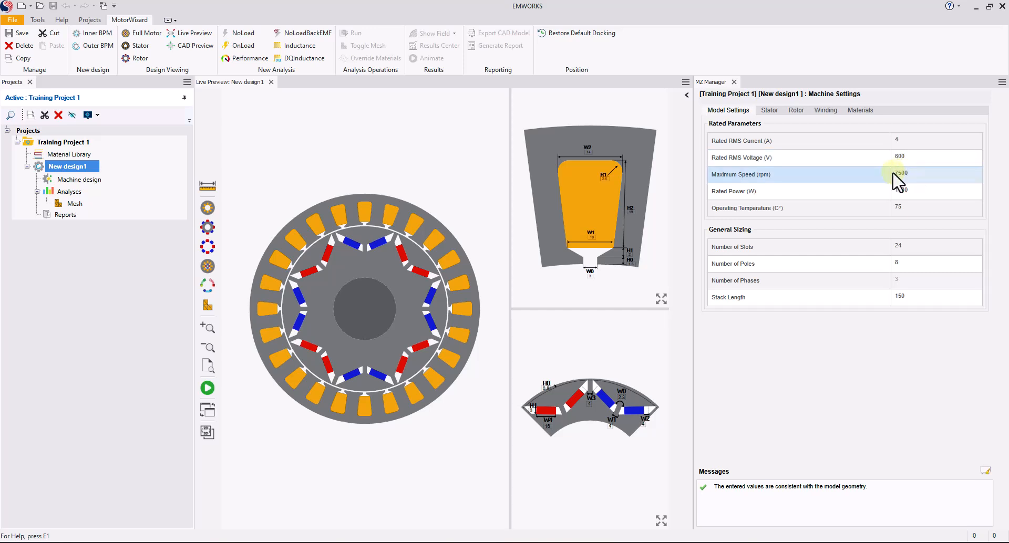
- Set the machine's operating temperature to 25 °C in the rated parameters
{"action": "left_click", "coordinate": [909, 189]}
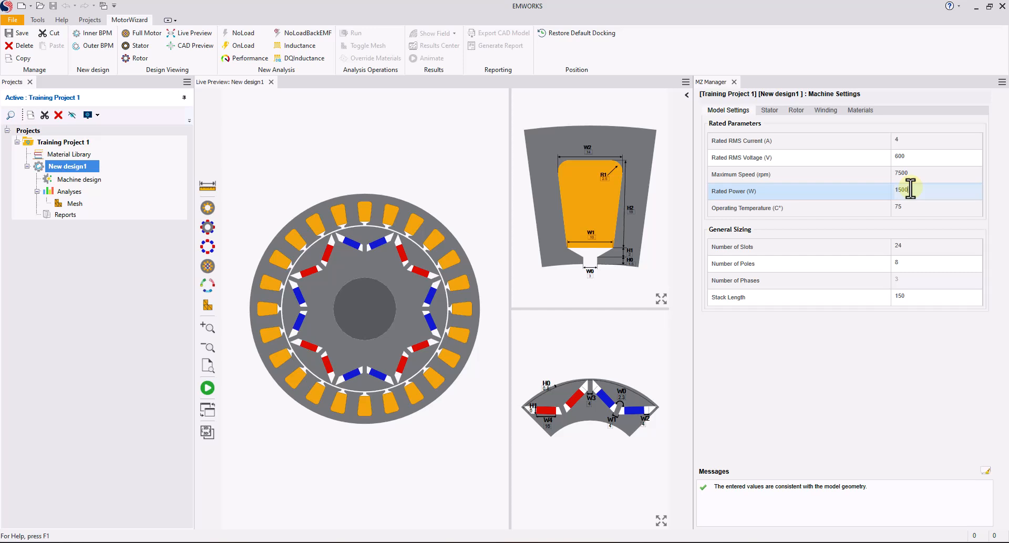
{"action": "left_click", "coordinate": [913, 209]}
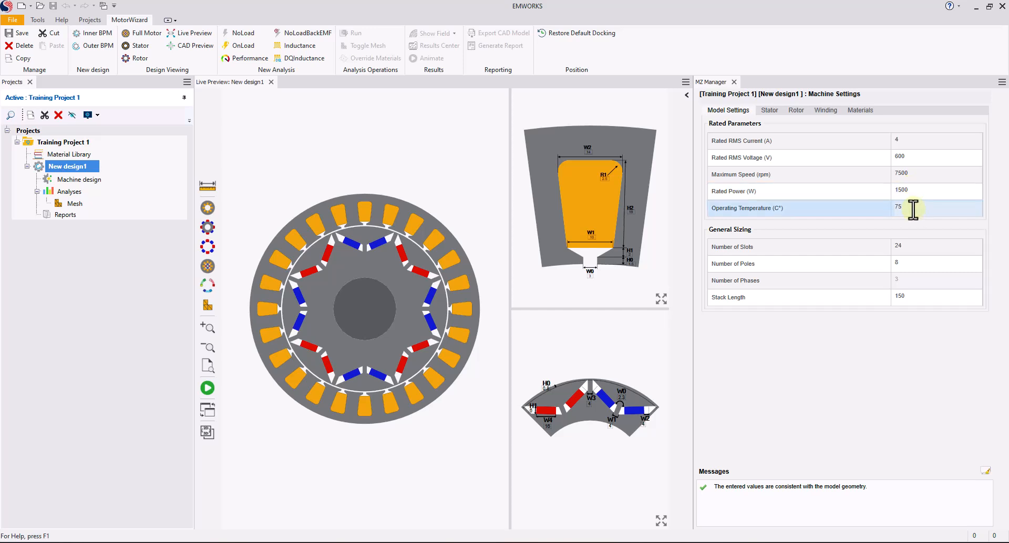
{"action": "left_click_drag", "start_coordinate": [910, 209], "coordinate": [894, 208]}
{"action": "type", "text": "25"}
- Set the machine's general sizing to 12 slots and 4 poles
{"action": "left_click", "coordinate": [909, 246]}
{"action": "left_click_drag", "start_coordinate": [908, 247], "coordinate": [897, 245]}
{"action": "type", "text": "12"}
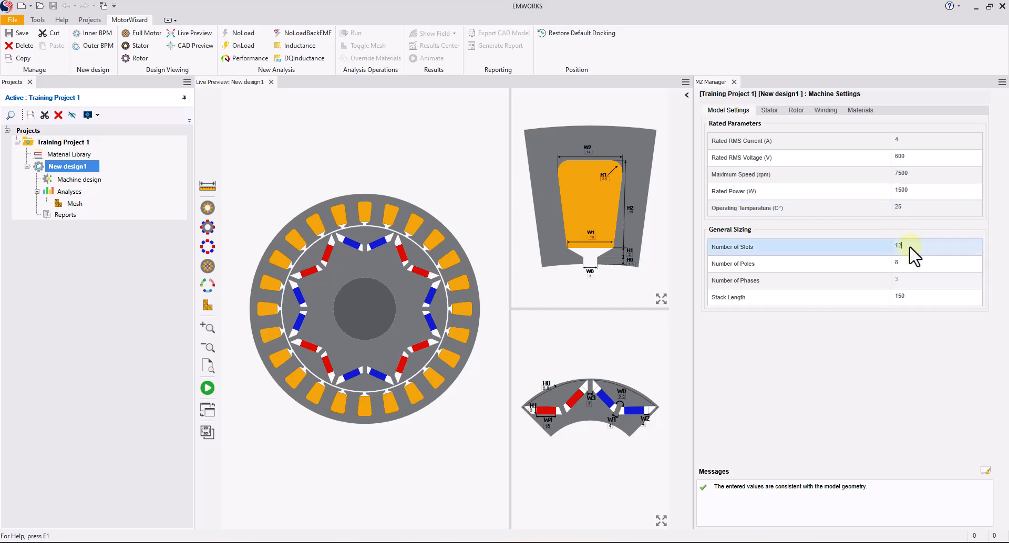
{"action": "left_click", "coordinate": [901, 263]}
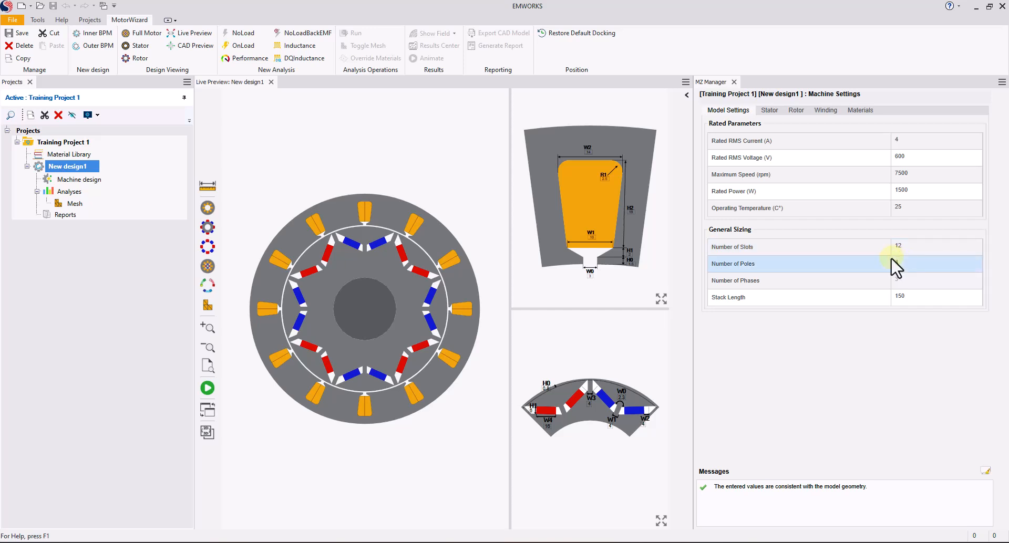
{"action": "type", "text": "4"}
{"action": "left_click", "coordinate": [917, 301]}
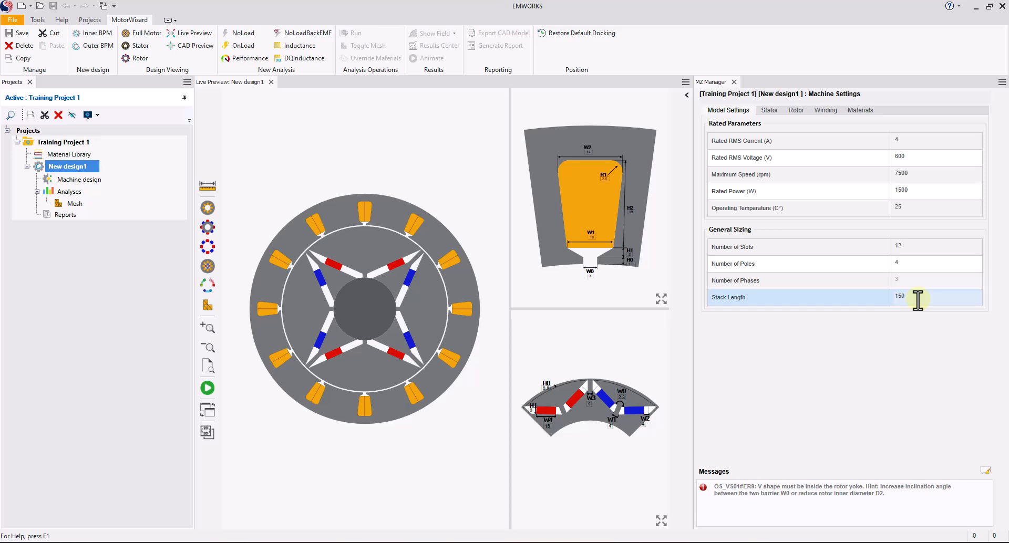
- Set the stator core's outer diameter to 80 and its inner diameter to 40
{"action": "left_click", "coordinate": [769, 110]}
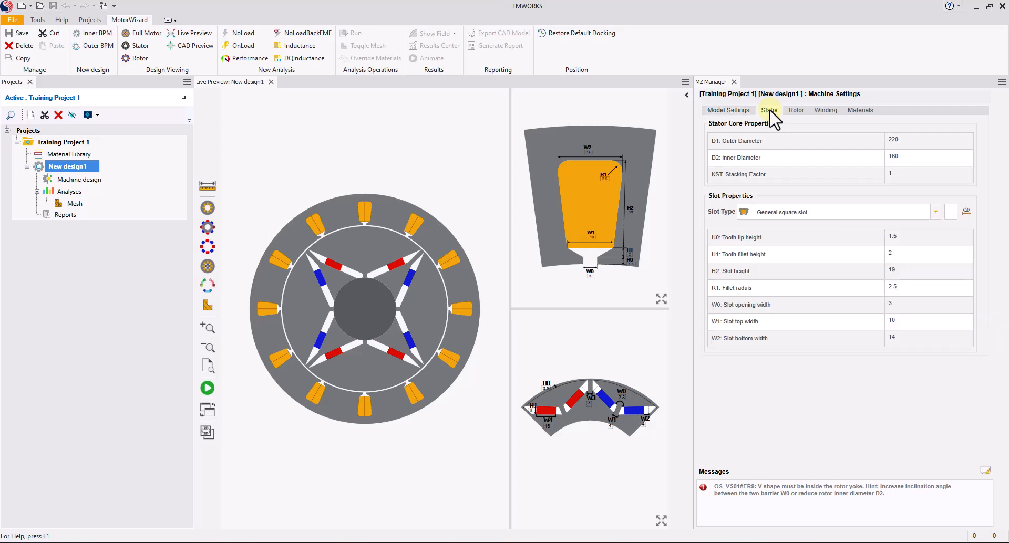
{"action": "left_click", "coordinate": [903, 141]}
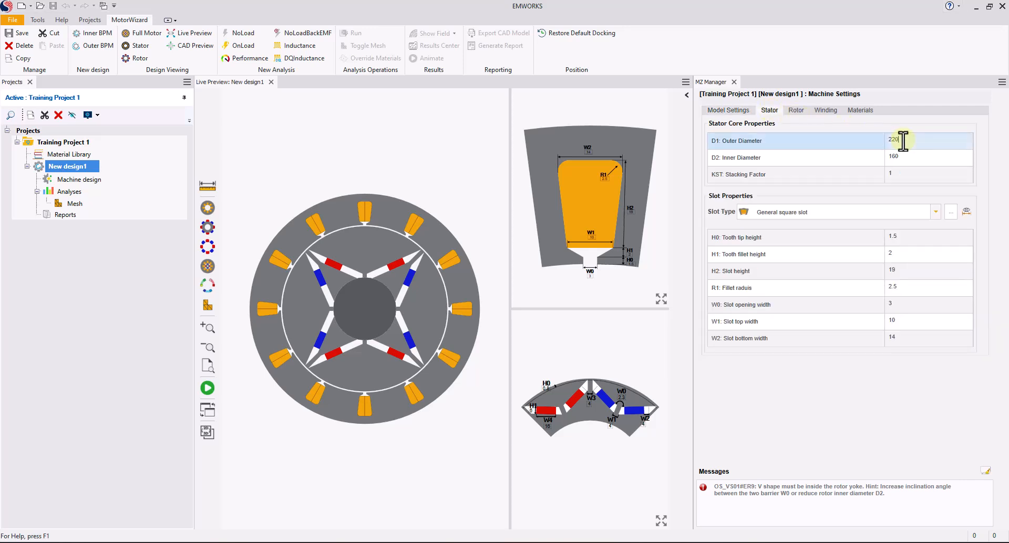
{"action": "left_click_drag", "start_coordinate": [903, 140], "coordinate": [884, 141]}
{"action": "type", "text": "80"}
{"action": "key", "text": "Return"}
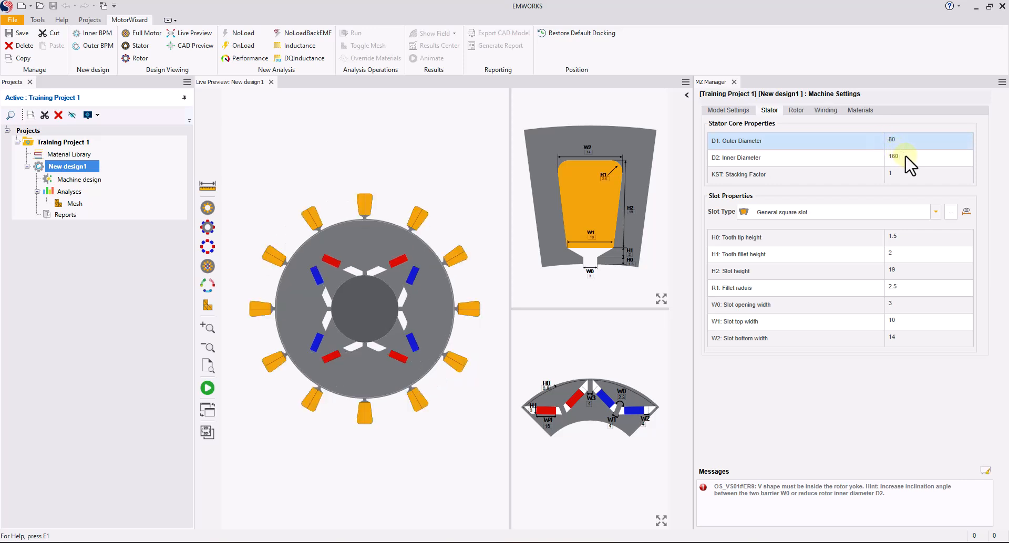
{"action": "left_click", "coordinate": [892, 158]}
{"action": "type", "text": "40"}
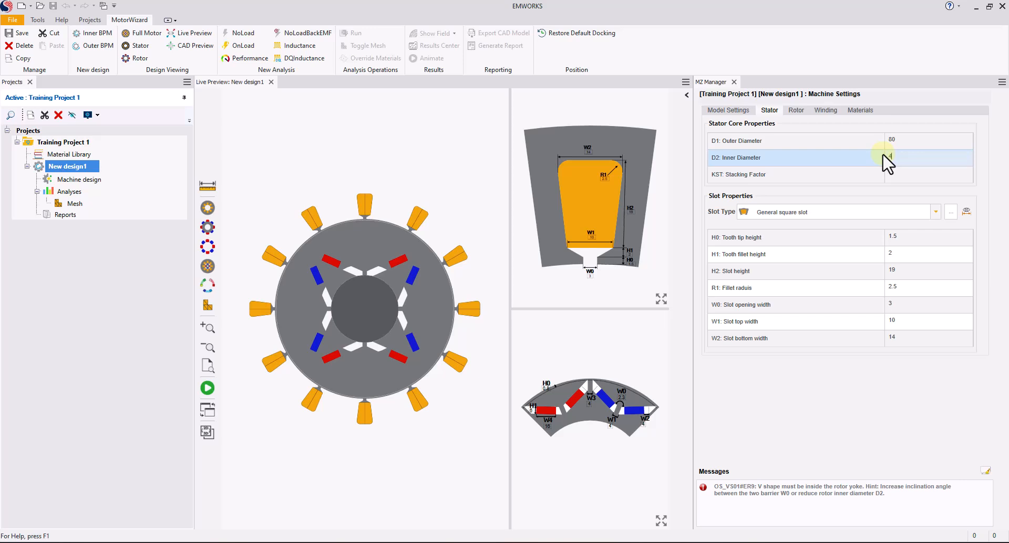
{"action": "key", "text": "Return"}
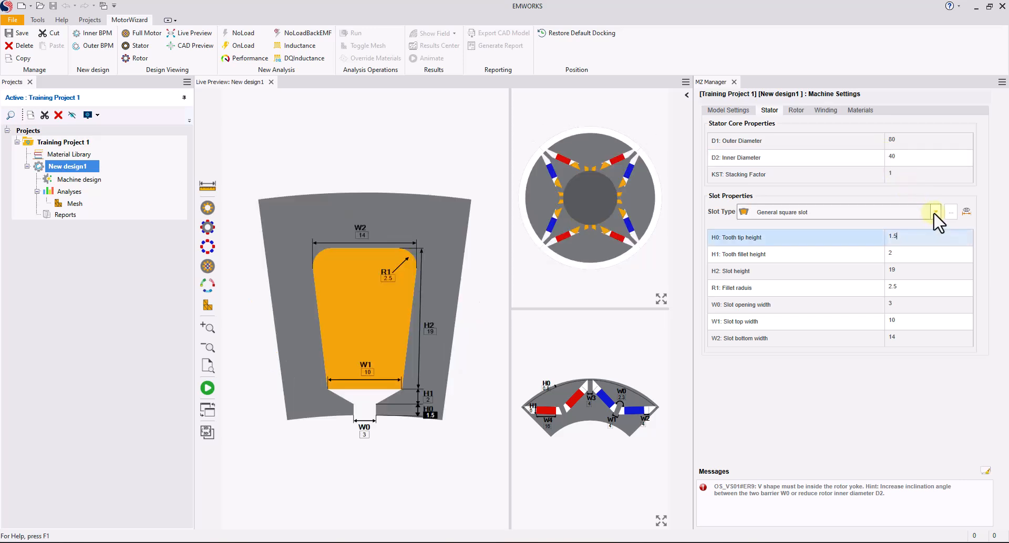
- Keep General square slot as the stator slot type and enter 1.5 as the tooth tip height
{"action": "left_click", "coordinate": [934, 212]}
{"action": "left_click", "coordinate": [884, 227]}
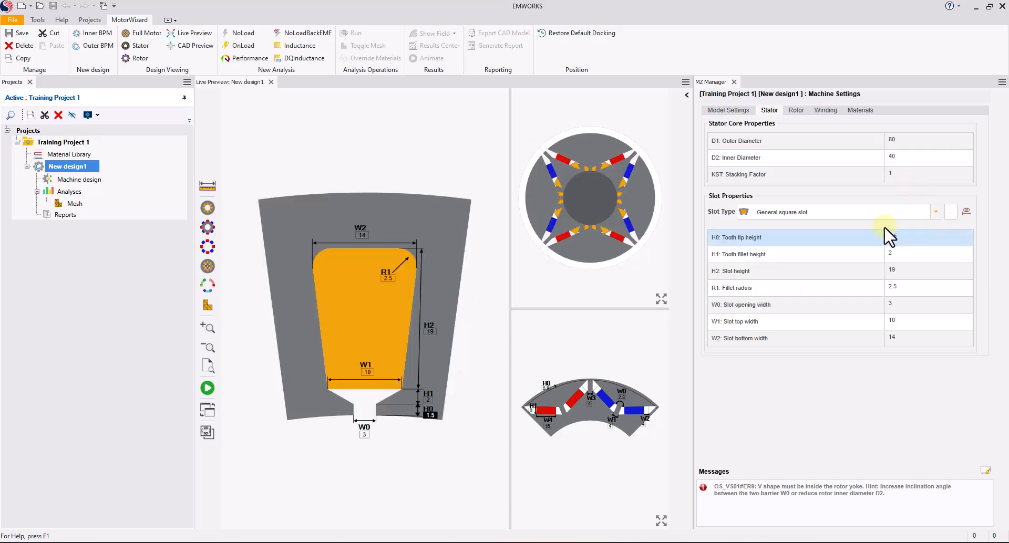
{"action": "left_click", "coordinate": [903, 236]}
{"action": "key", "text": "BackSpace"}
{"action": "key", "text": "BackSpace"}
{"action": "type", "text": "5"}
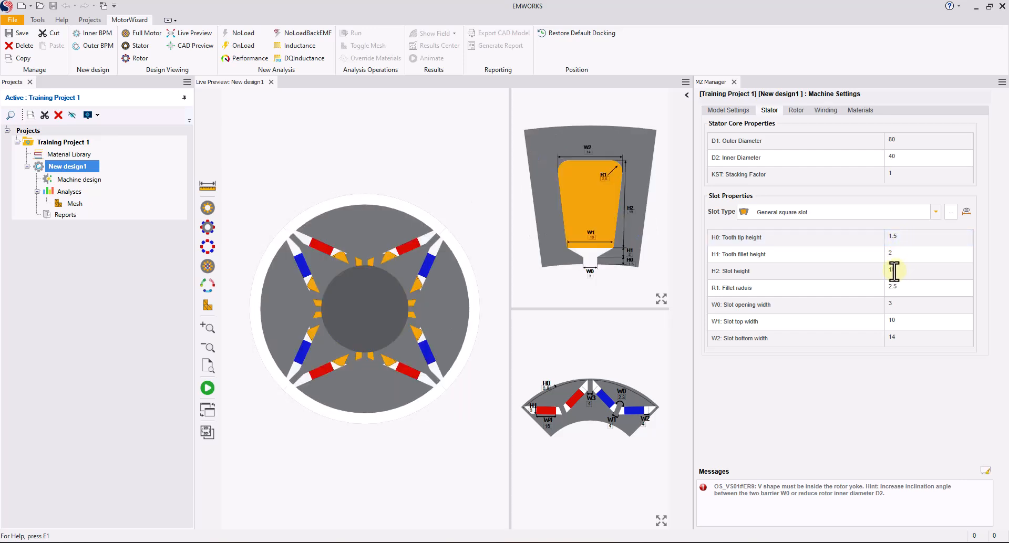
- Set the stator slot's height to 12, its fillet radius to 0.5 and its opening width to 1.5
{"action": "left_click", "coordinate": [885, 271]}
{"action": "type", "text": "12"}
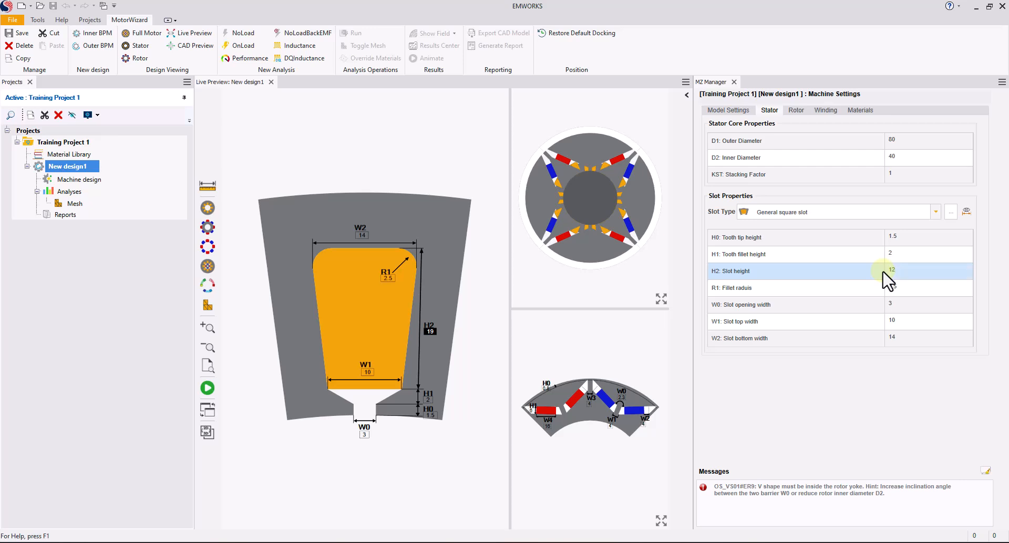
{"action": "left_click", "coordinate": [900, 287]}
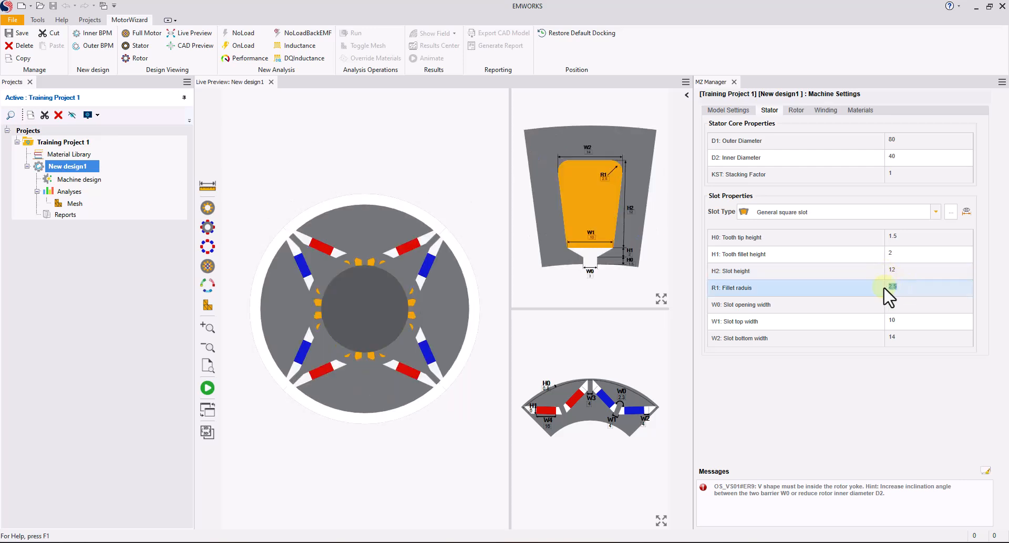
{"action": "type", "text": "0.5"}
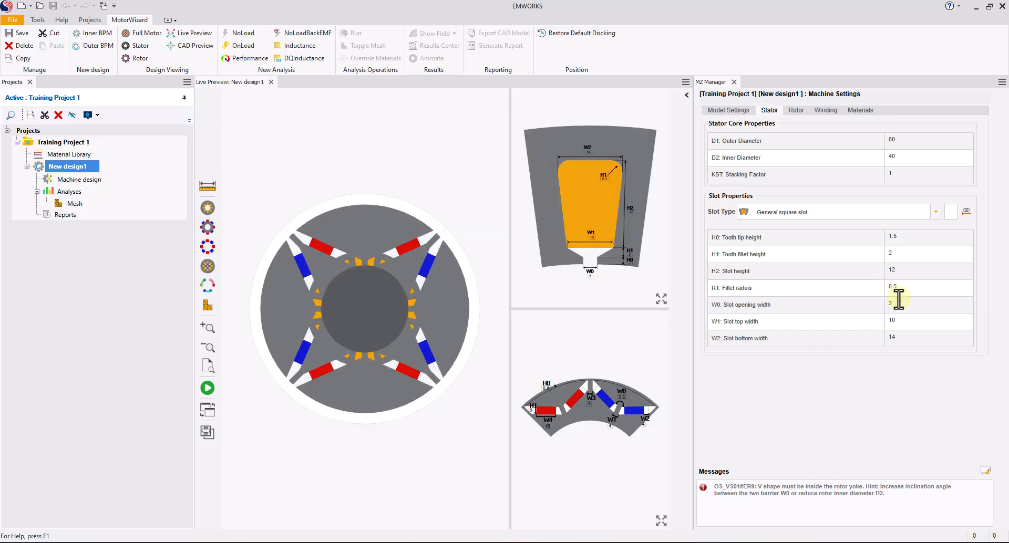
{"action": "left_click", "coordinate": [888, 305]}
{"action": "type", "text": "1.5"}
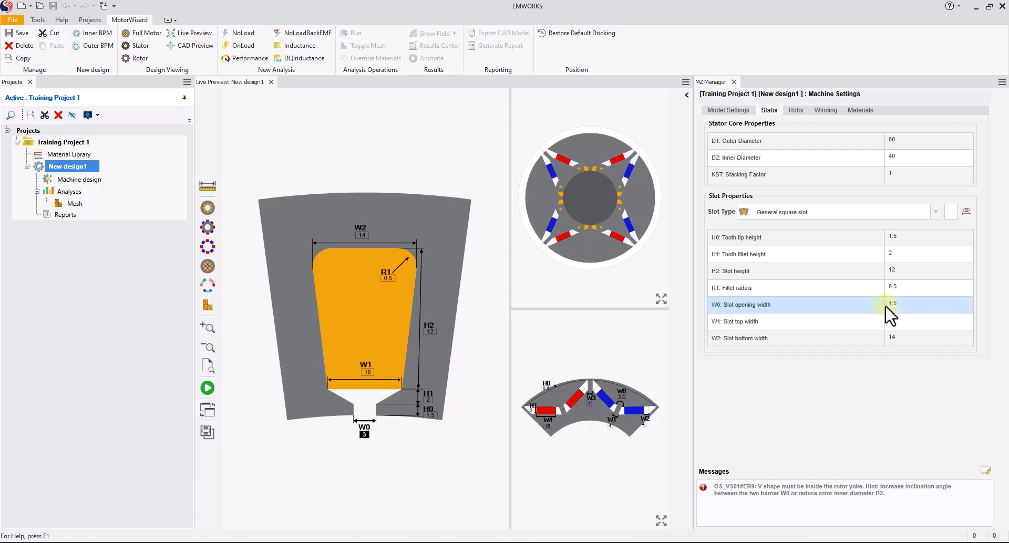
{"action": "key", "text": "Return"}
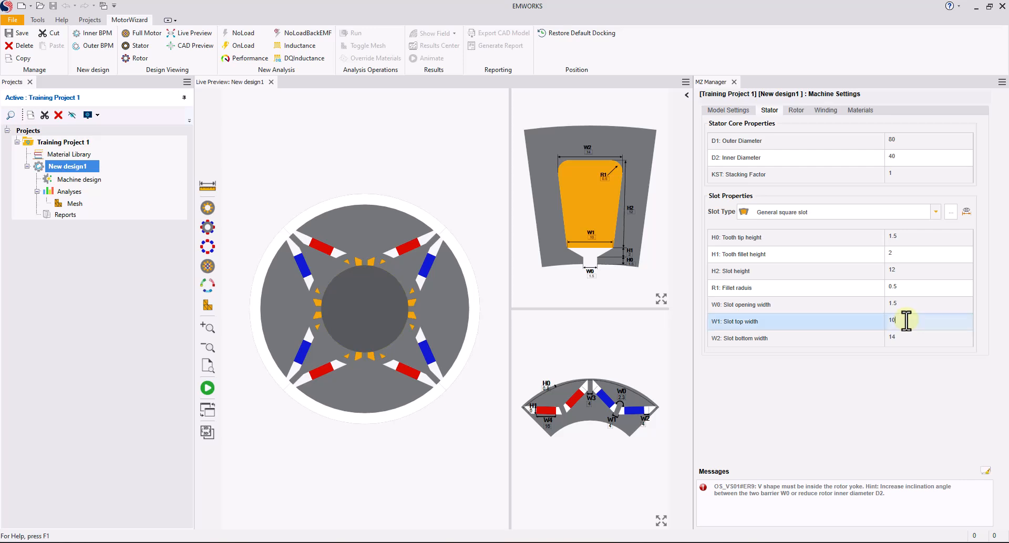
- Set the stator slot's top width to 6 and its bottom width to 12
{"action": "left_click", "coordinate": [906, 320]}
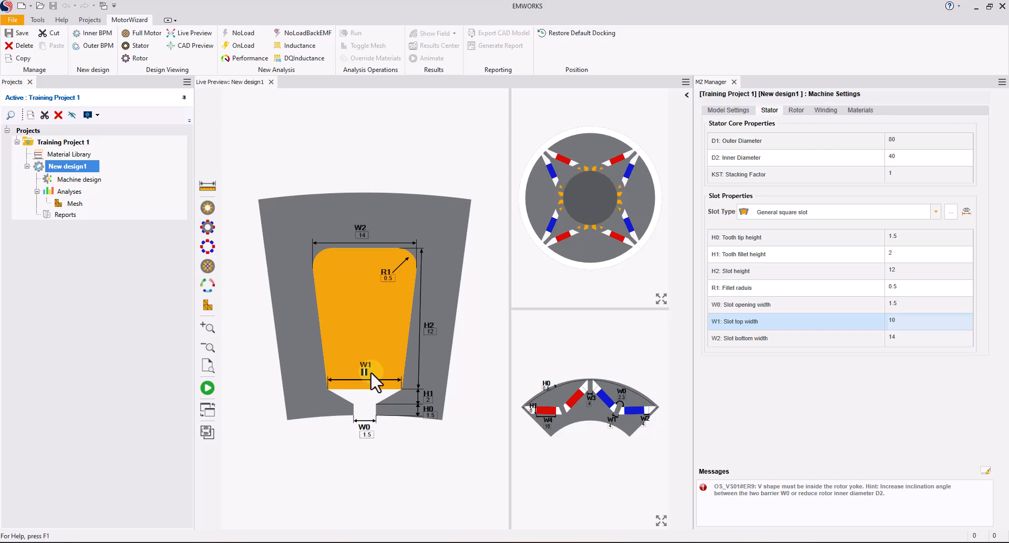
{"action": "key", "text": "Return"}
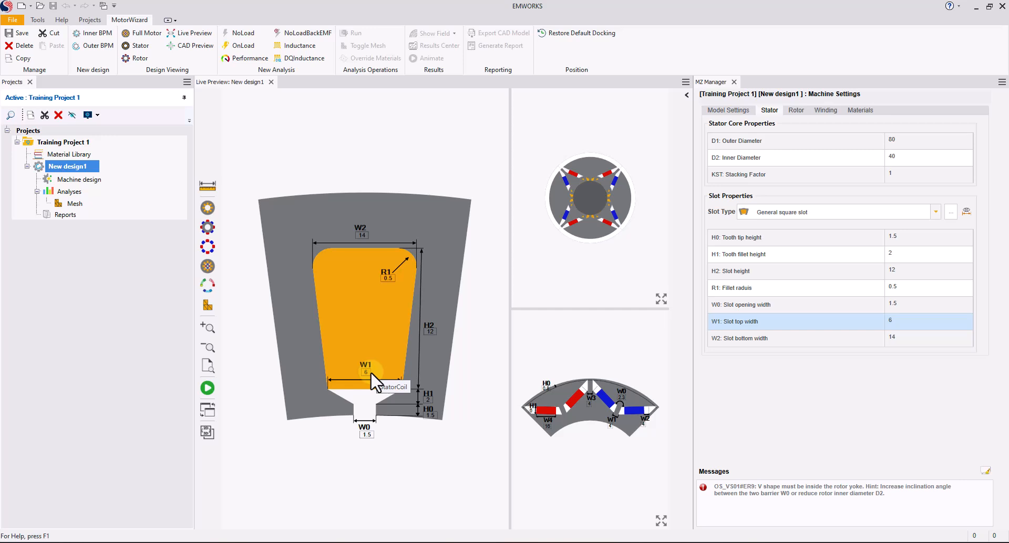
{"action": "left_click", "coordinate": [362, 231]}
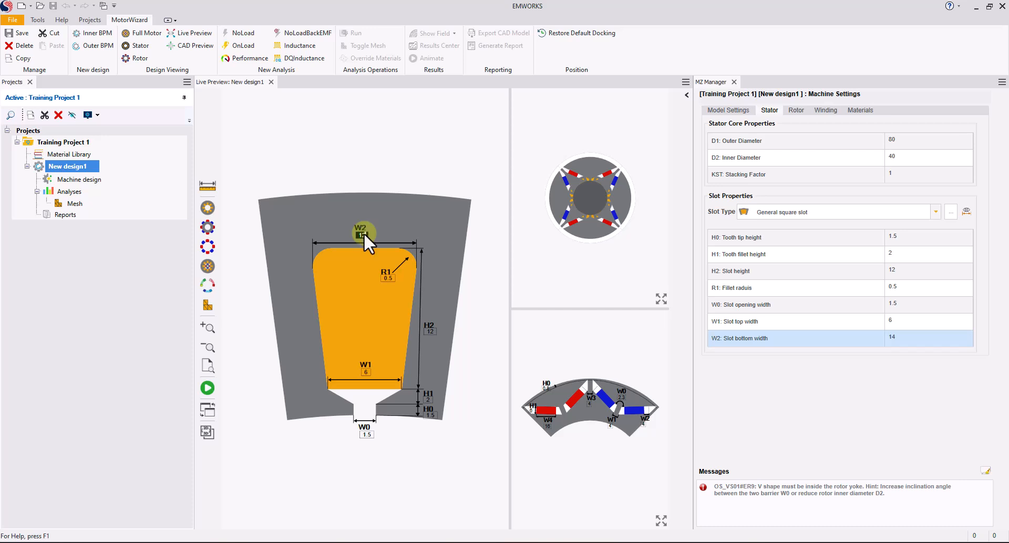
{"action": "type", "text": "12"}
{"action": "key", "text": "Return"}
- Set the rotor core's outer diameter to 33 and its inner diameter to 10
{"action": "left_click", "coordinate": [795, 112]}
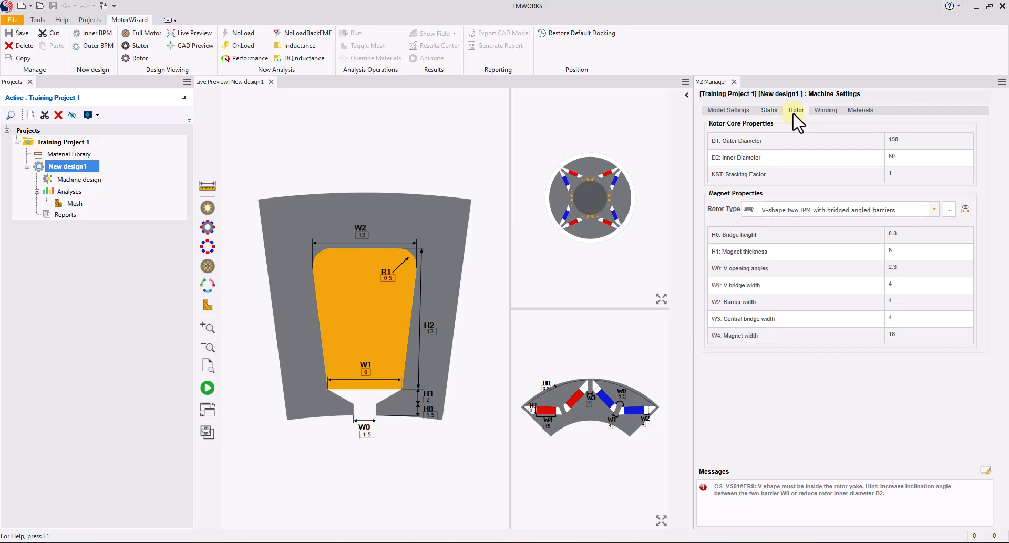
{"action": "left_click", "coordinate": [905, 139]}
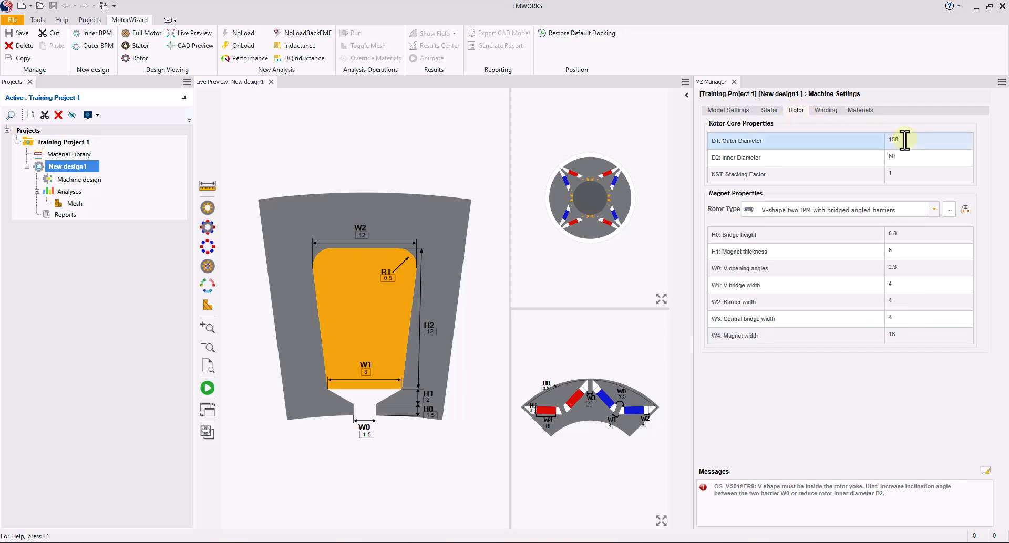
{"action": "key", "text": "BackSpace"}
{"action": "key", "text": "BackSpace"}
{"action": "key", "text": "BackSpace"}
{"action": "type", "text": "33"}
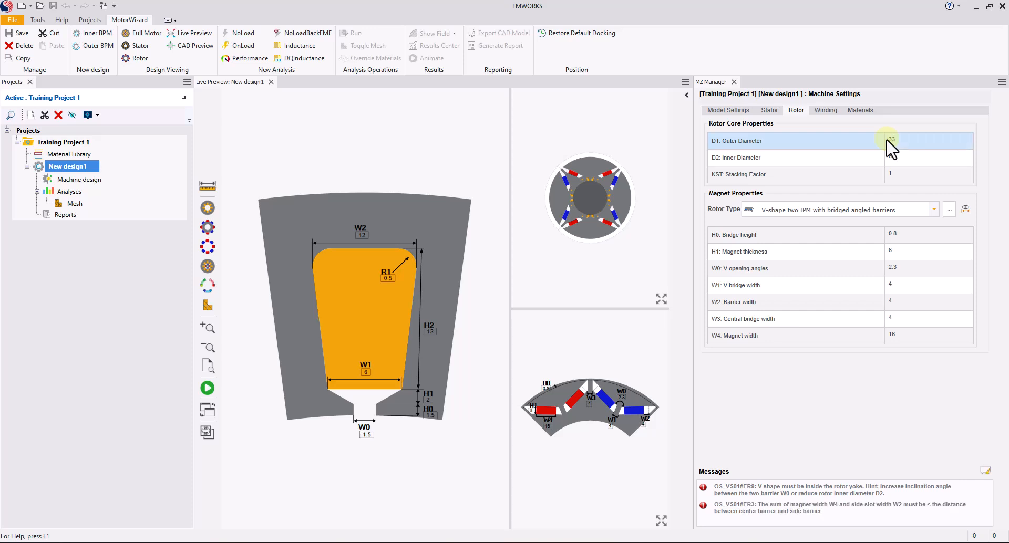
{"action": "key", "text": "Return"}
{"action": "left_click", "coordinate": [902, 158]}
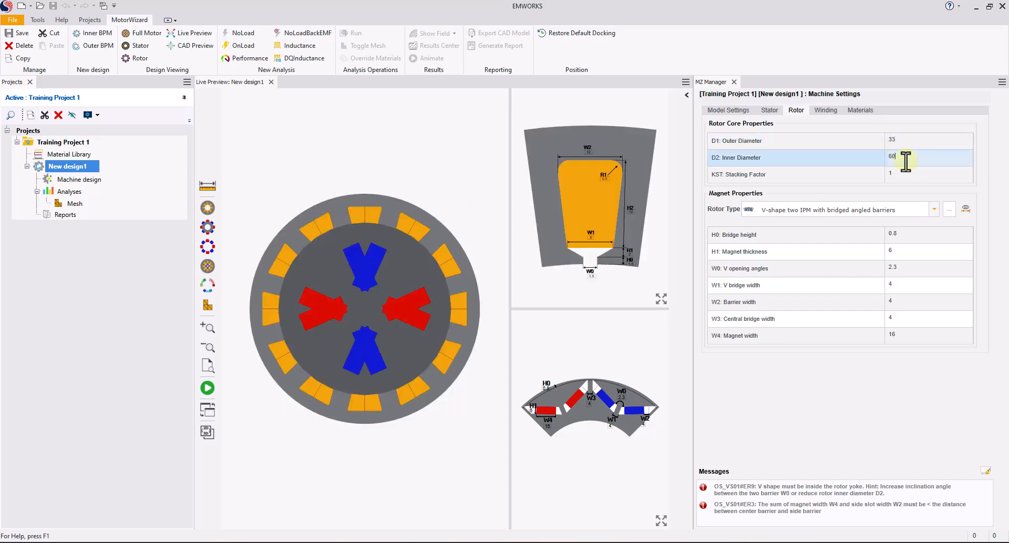
{"action": "left_click", "coordinate": [892, 158]}
{"action": "type", "text": "10"}
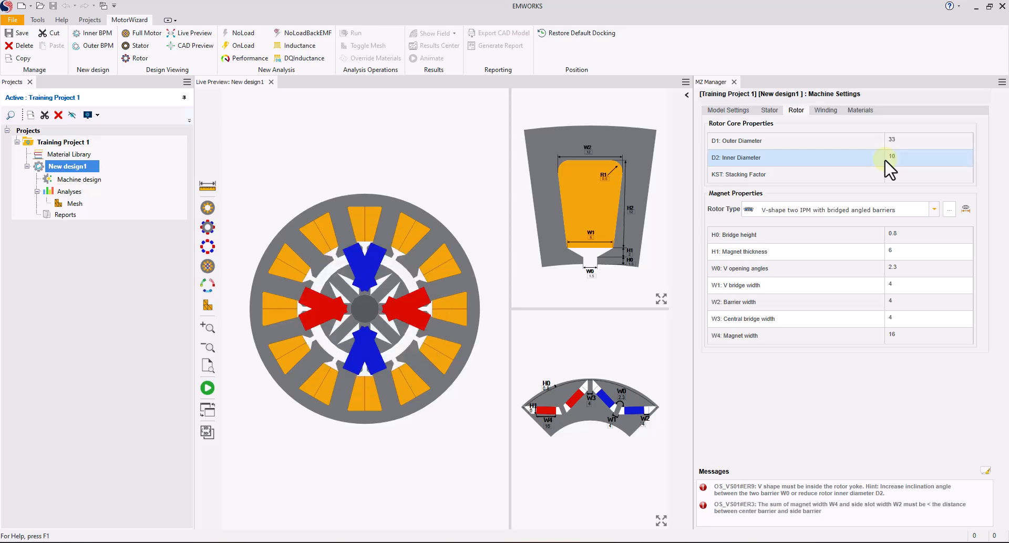
- Change the rotor type to Surface radial magnet and set the magnet angle to 1.047
{"action": "left_click", "coordinate": [934, 210]}
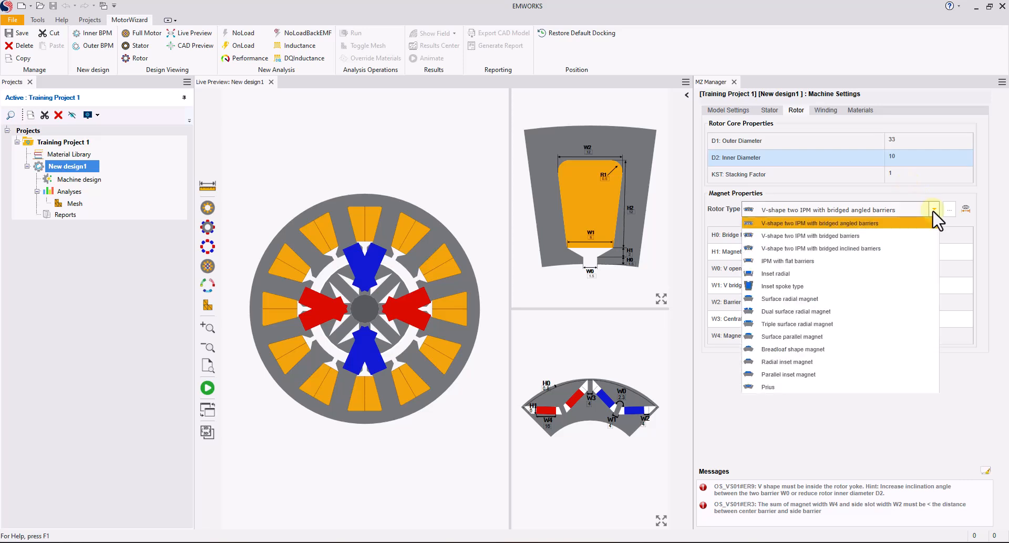
{"action": "left_click", "coordinate": [816, 302]}
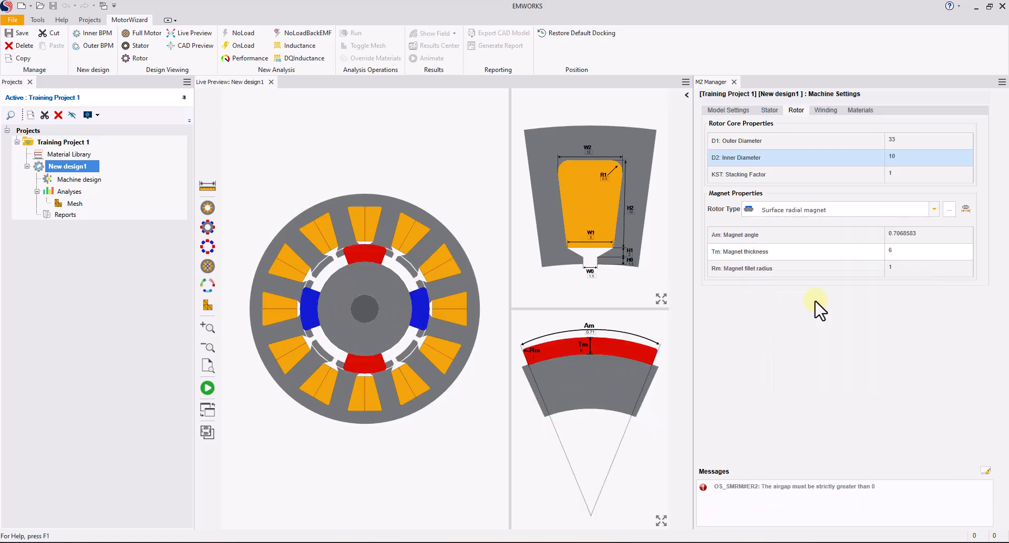
{"action": "left_click", "coordinate": [921, 234]}
{"action": "left_click_drag", "start_coordinate": [922, 234], "coordinate": [888, 234]}
{"action": "type", "text": "1"}
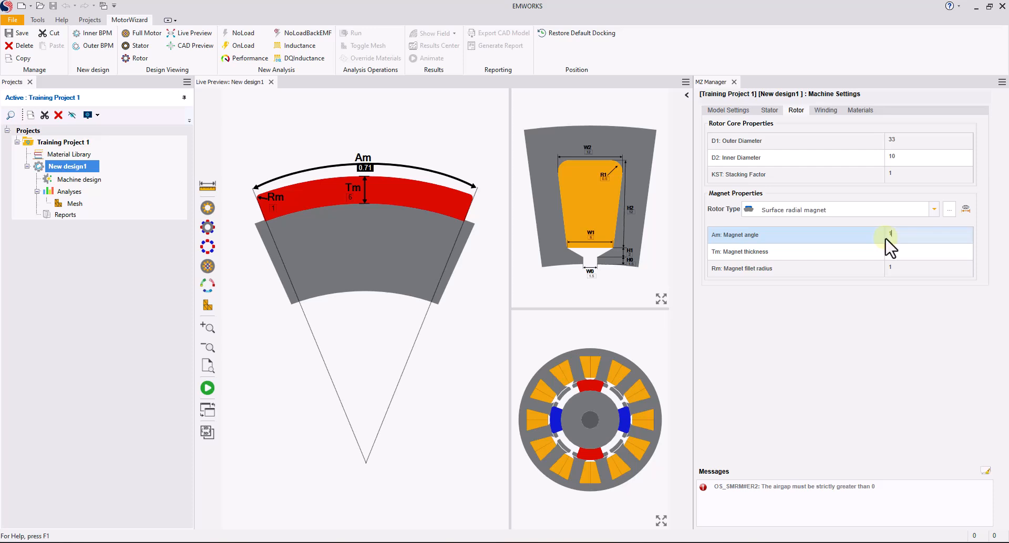
{"action": "type", "text": ".047"}
{"action": "key", "text": "Return"}
- Set the magnet thickness to 3 and keep the magnet fillet radius at 1
{"action": "left_click", "coordinate": [898, 252]}
{"action": "type", "text": "3"}
{"action": "key", "text": "Return"}
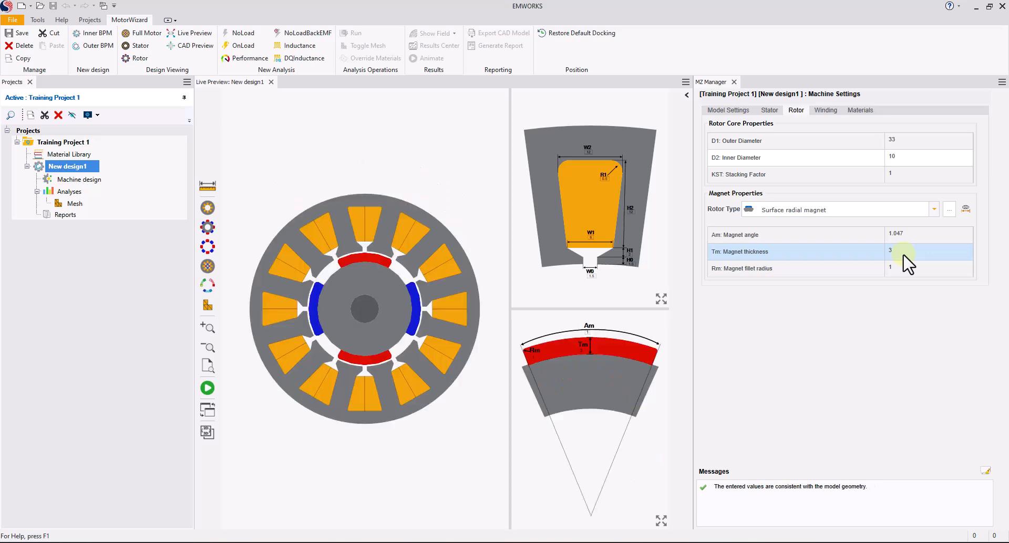
{"action": "left_click", "coordinate": [896, 269]}
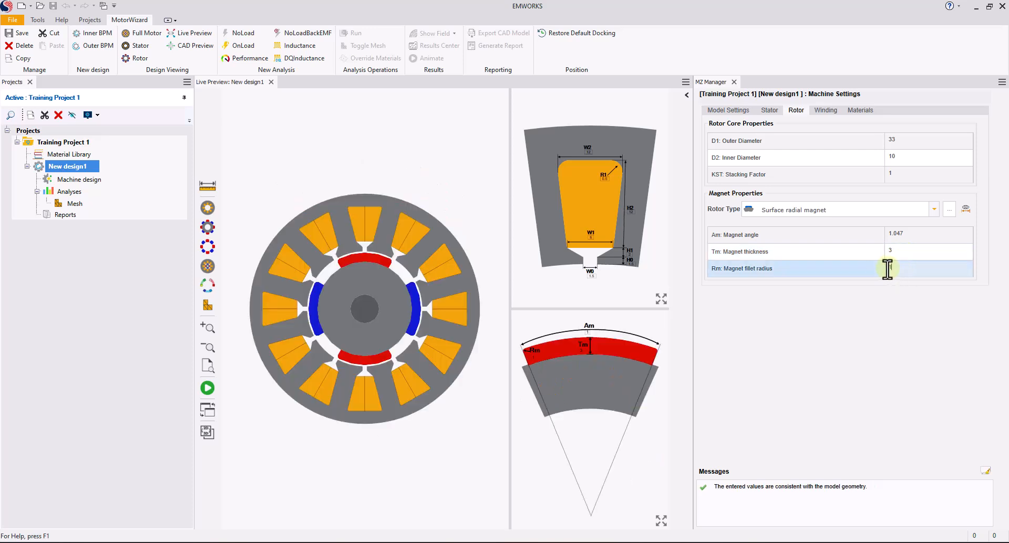
{"action": "type", "text": "1"}
- Examine the automatic winding's layout table and phase winding diagram, and return to the winding settings
{"action": "left_click", "coordinate": [826, 110]}
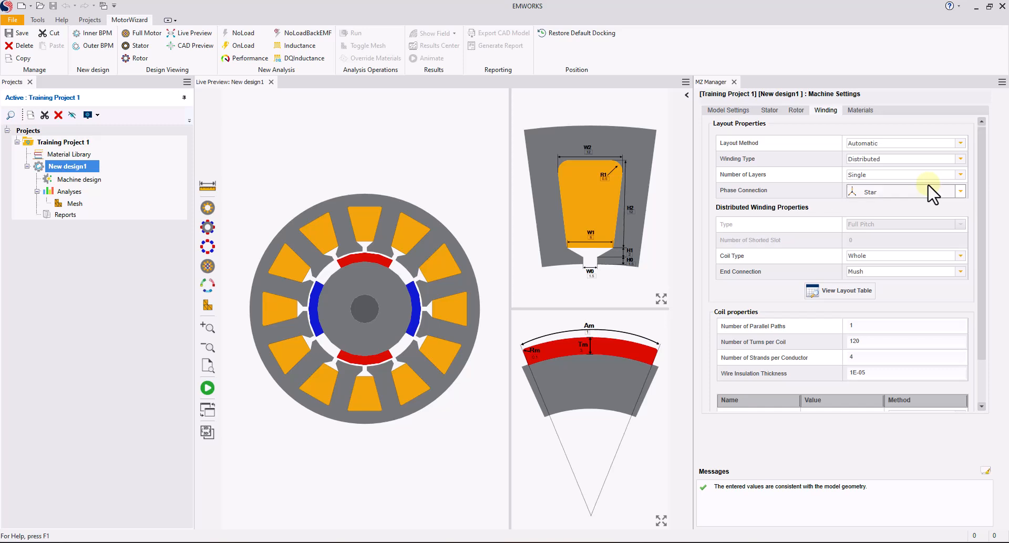
{"action": "left_click", "coordinate": [850, 294]}
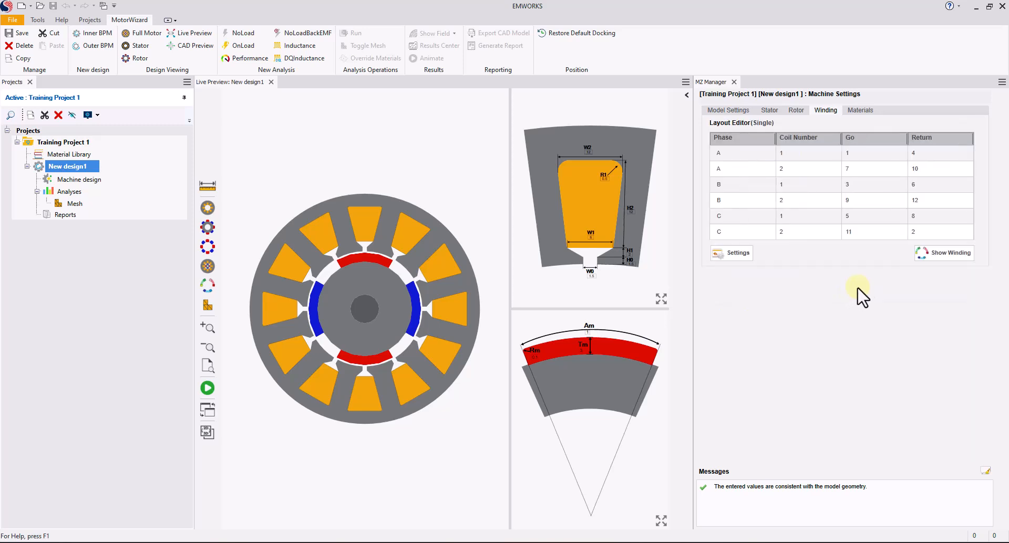
{"action": "left_click", "coordinate": [928, 256]}
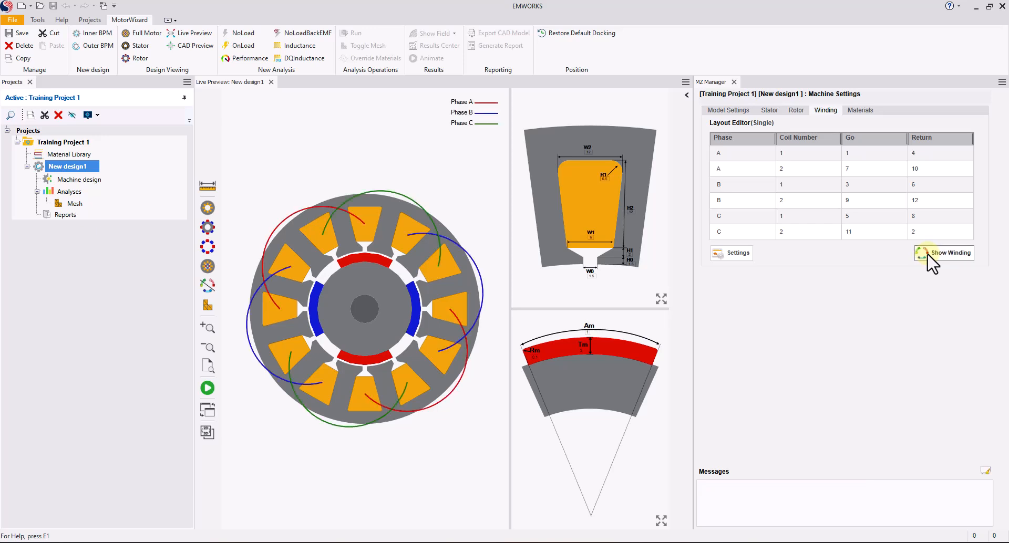
{"action": "left_click", "coordinate": [738, 256]}
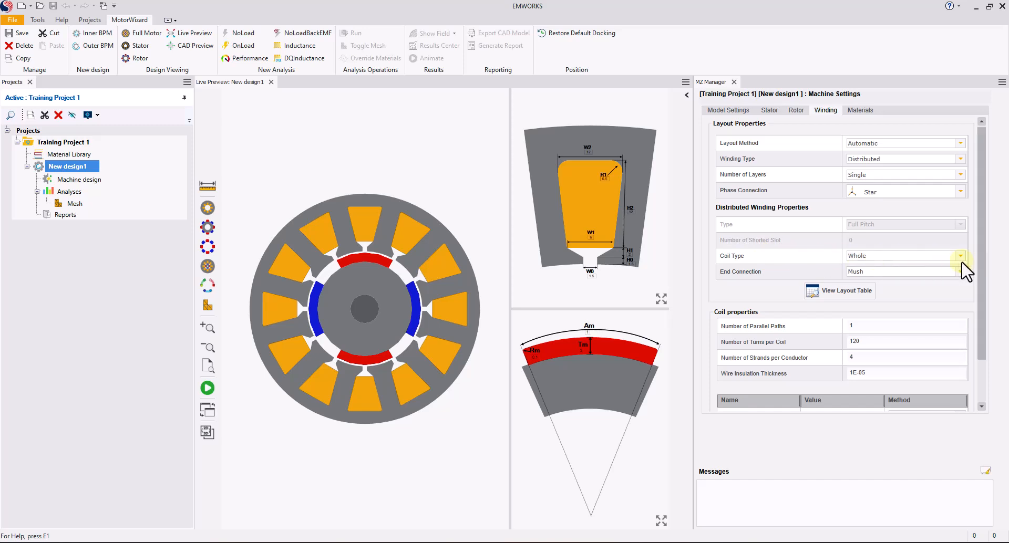
- Enable the fill factor option in the coil properties and keep the fill factor at 45%
{"action": "left_click_drag", "start_coordinate": [983, 268], "coordinate": [987, 337]}
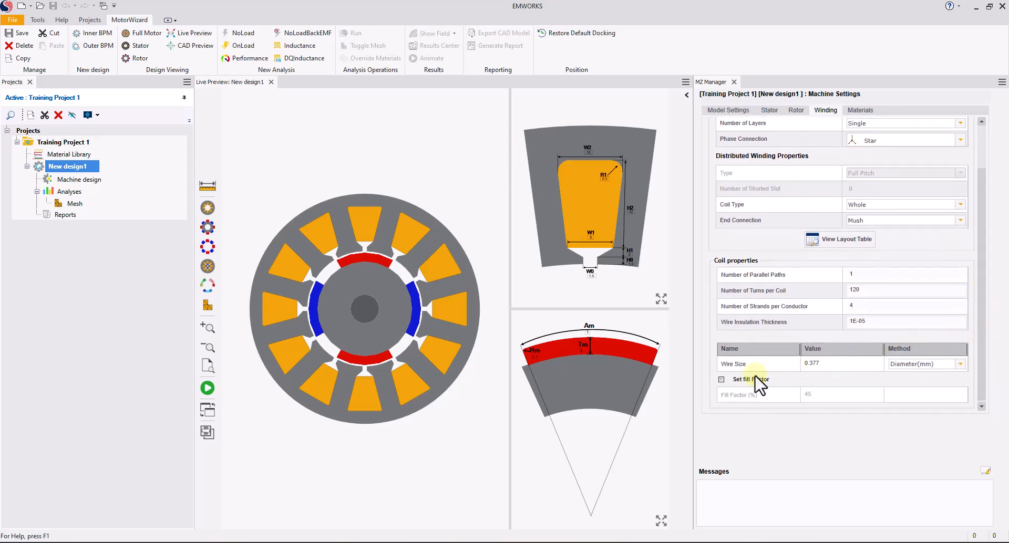
{"action": "left_click", "coordinate": [721, 379]}
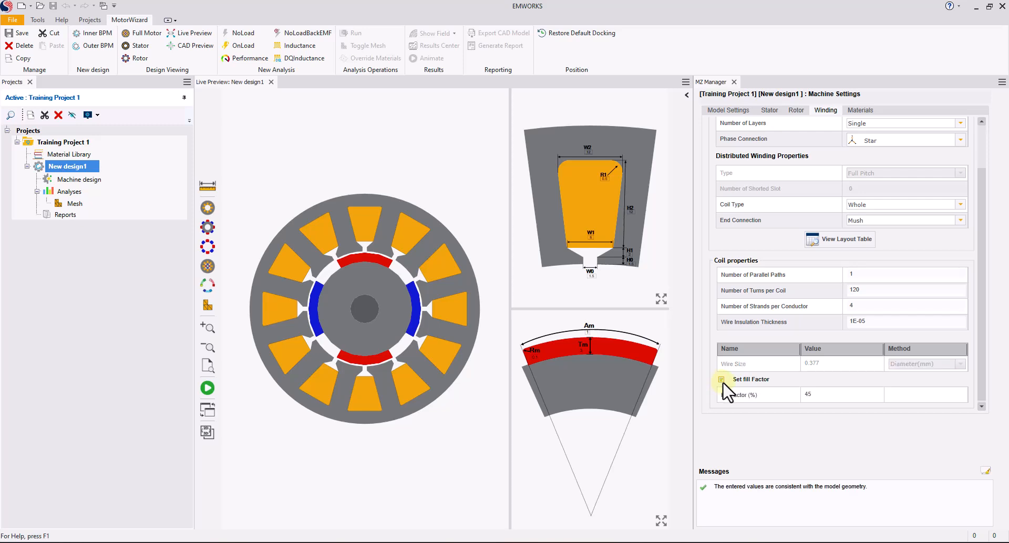
{"action": "left_click", "coordinate": [833, 396]}
{"action": "left_click_drag", "start_coordinate": [980, 277], "coordinate": [981, 226]}
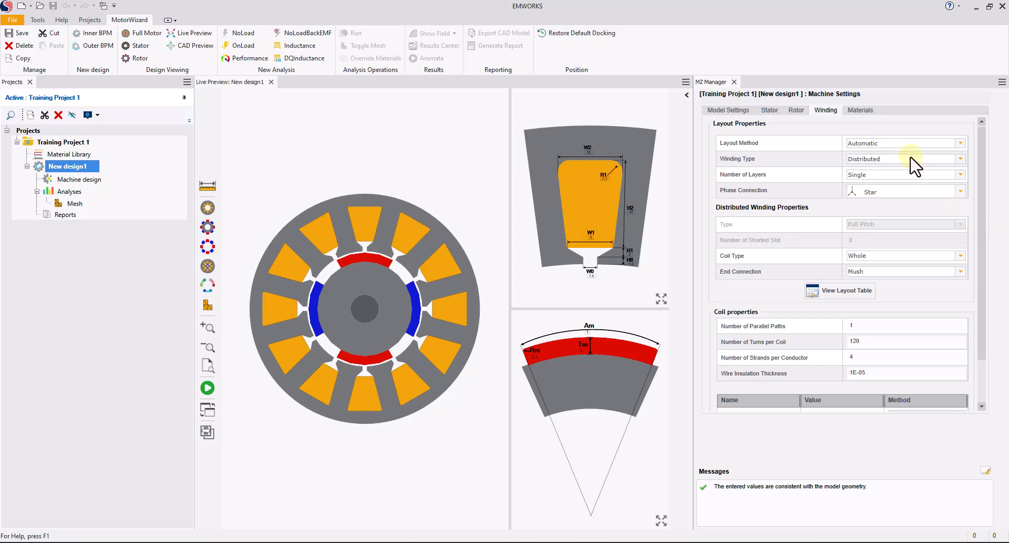
- Review the materials assigned to the stator core, coil, rotor core and shaft
{"action": "left_click", "coordinate": [862, 111]}
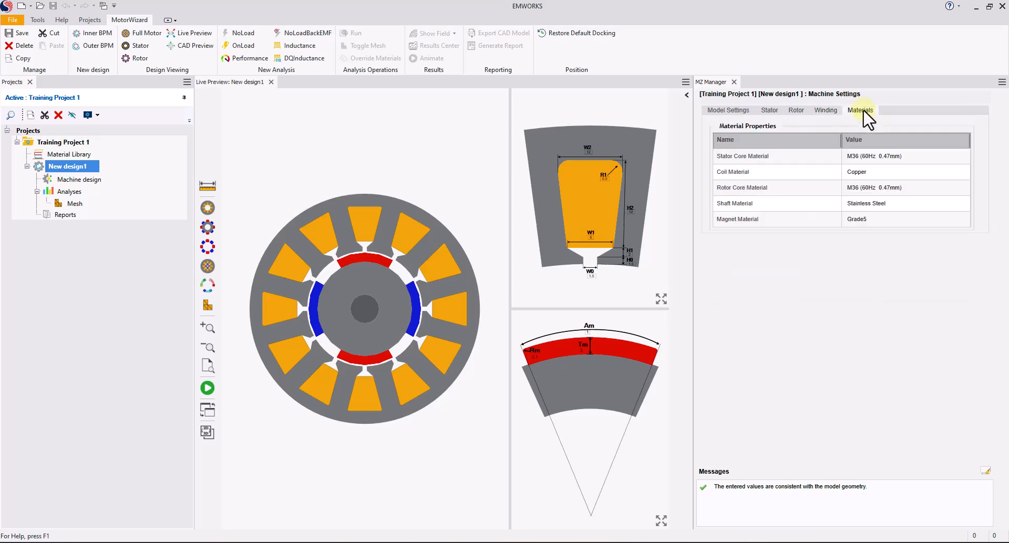
{"action": "left_click", "coordinate": [908, 156]}
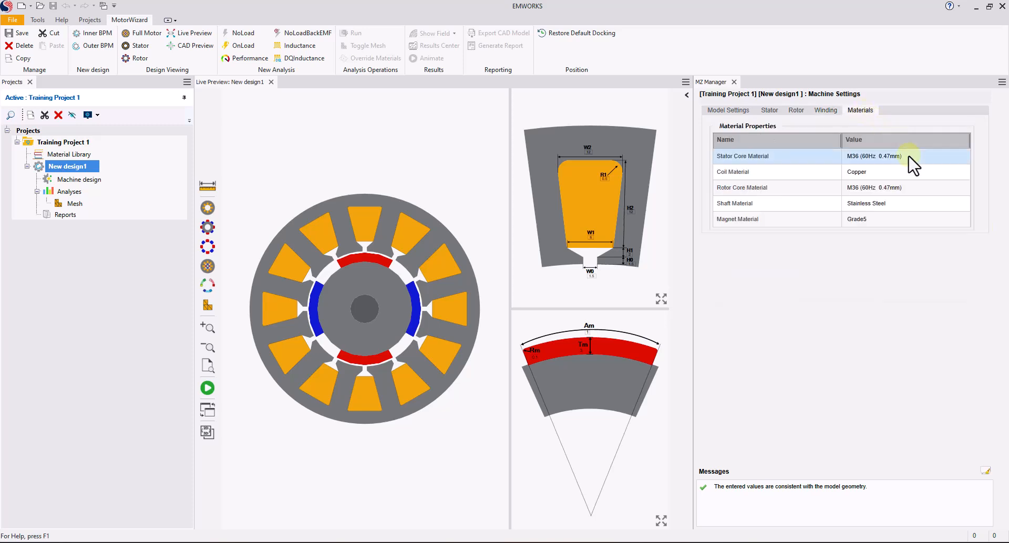
{"action": "left_click", "coordinate": [917, 172]}
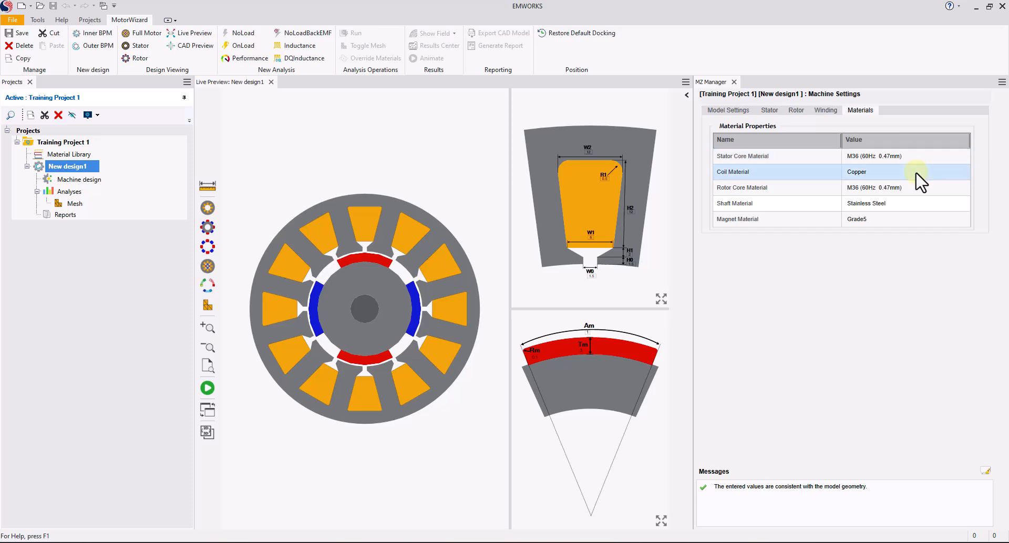
{"action": "left_click", "coordinate": [927, 191]}
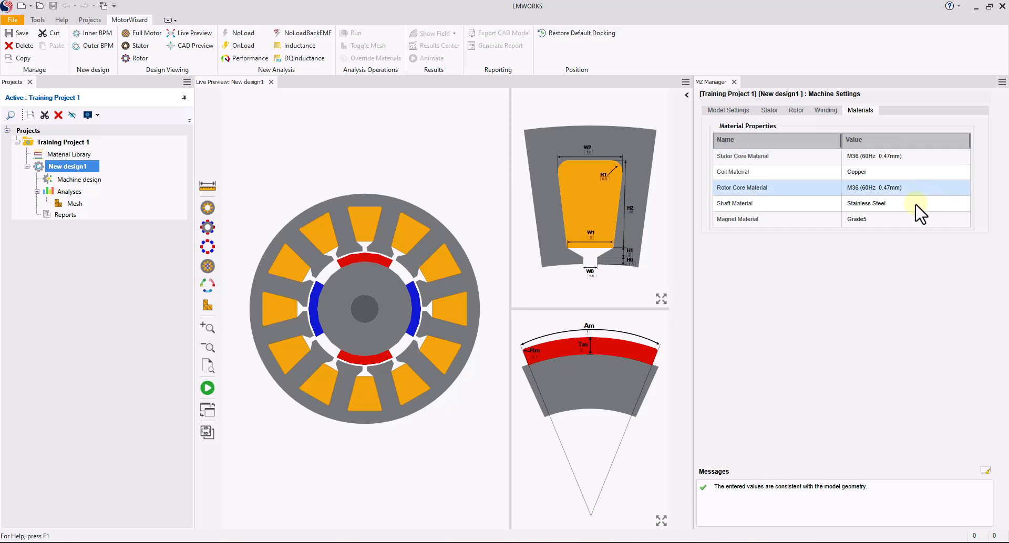
{"action": "left_click", "coordinate": [913, 209]}
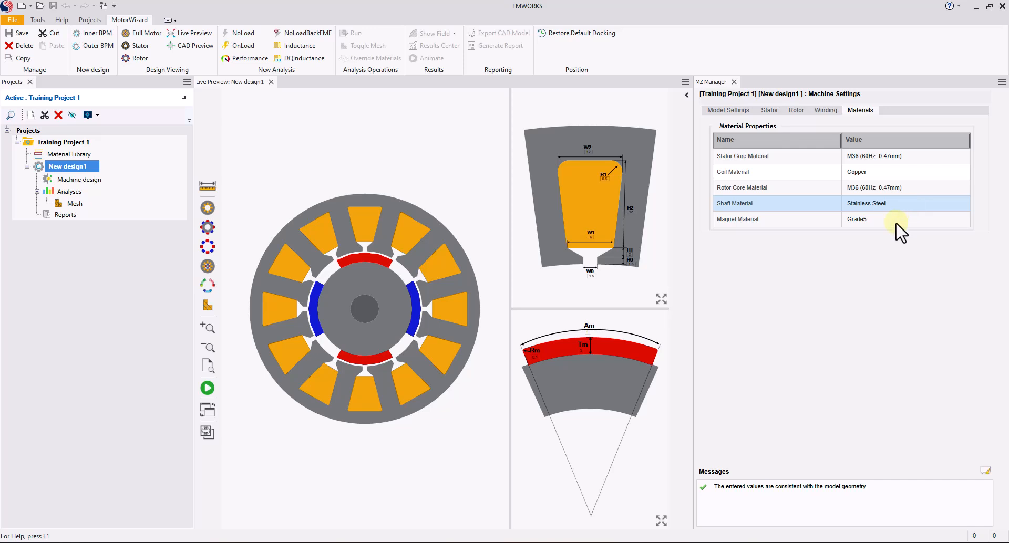
- Assign N4212 from the NdFeB permanent magnets in the Metals library as the magnet material
{"action": "left_click", "coordinate": [896, 223]}
{"action": "right_click", "coordinate": [896, 221]}
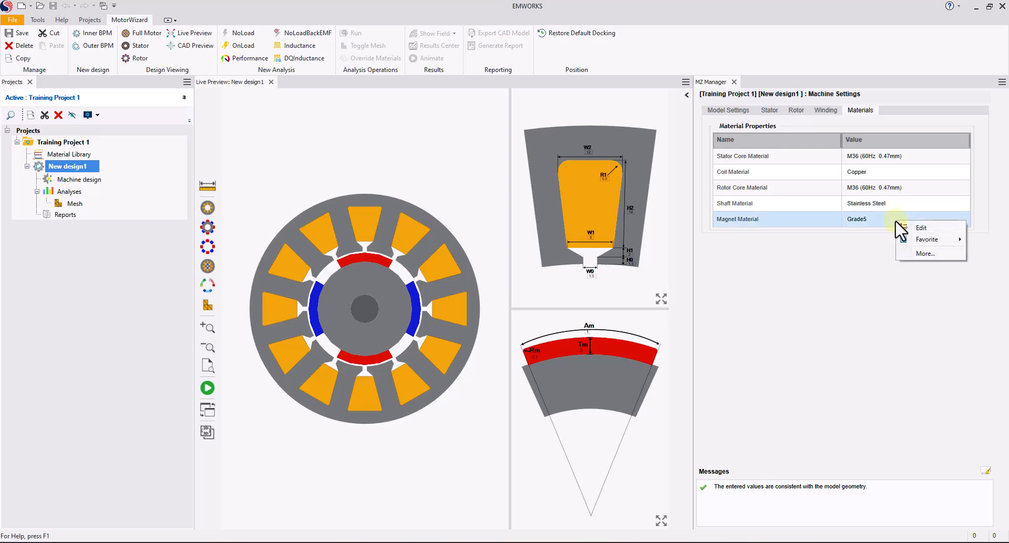
{"action": "left_click", "coordinate": [923, 254]}
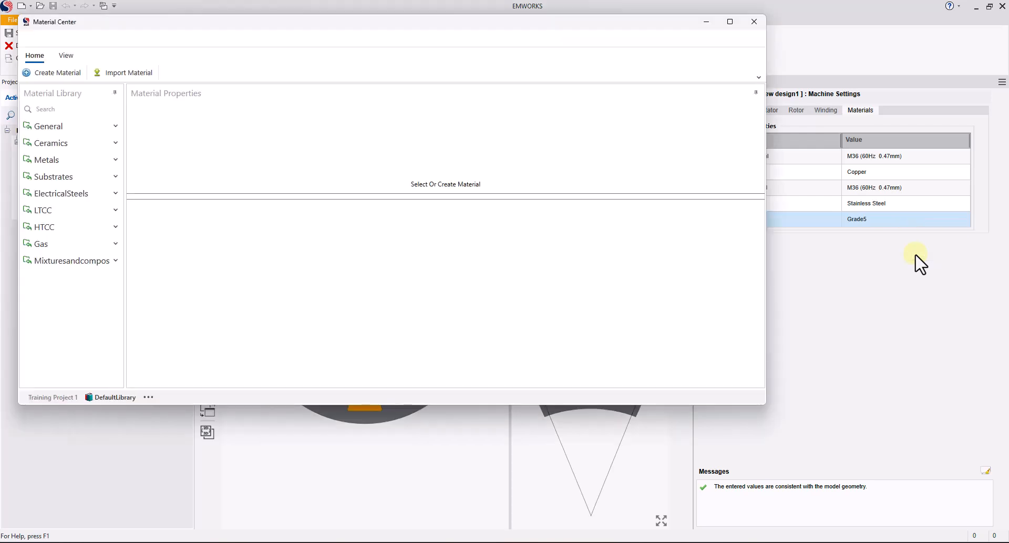
{"action": "left_click_drag", "start_coordinate": [575, 25], "coordinate": [690, 93]}
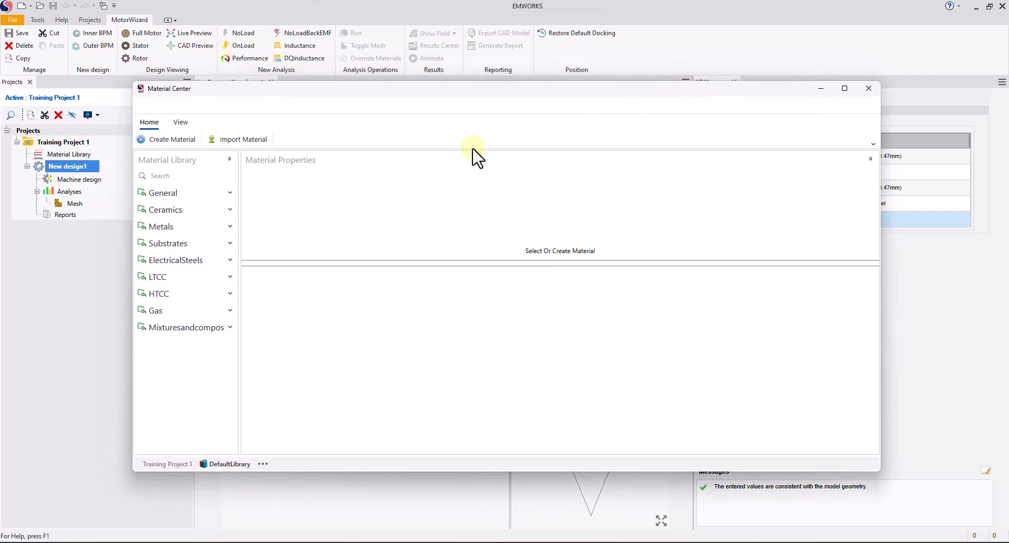
{"action": "left_click", "coordinate": [161, 227]}
{"action": "left_click", "coordinate": [142, 240]}
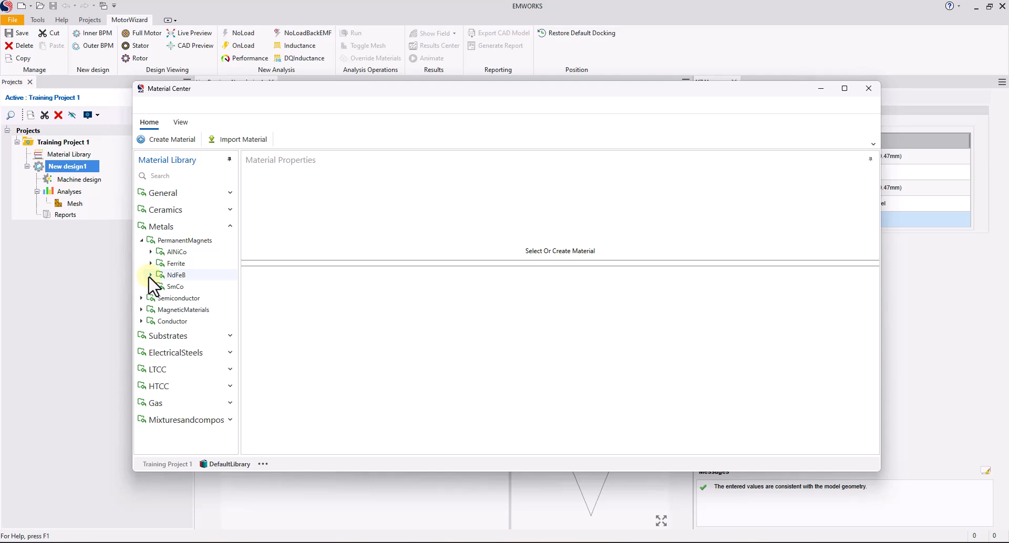
{"action": "left_click", "coordinate": [149, 276]}
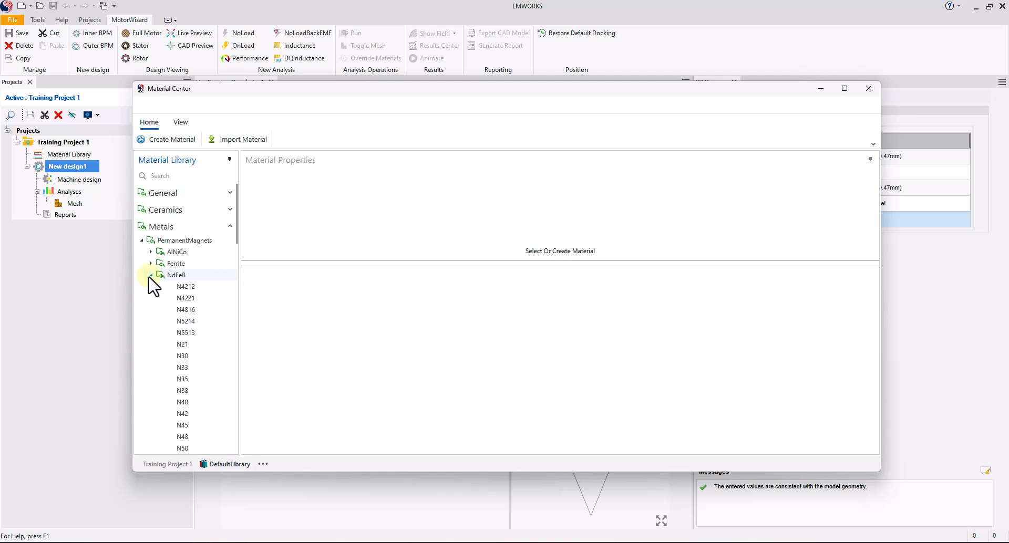
{"action": "left_click", "coordinate": [195, 289]}
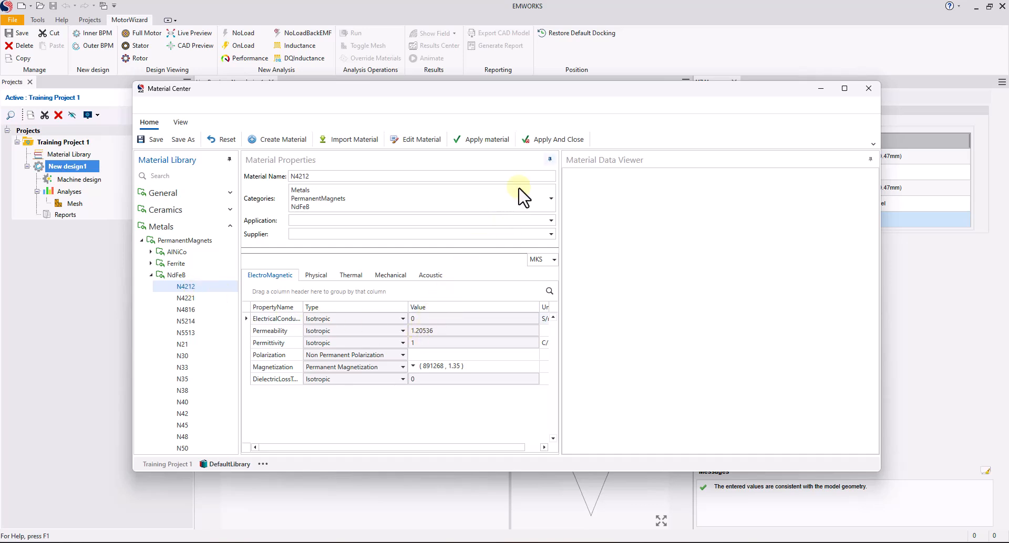
{"action": "left_click", "coordinate": [557, 141]}
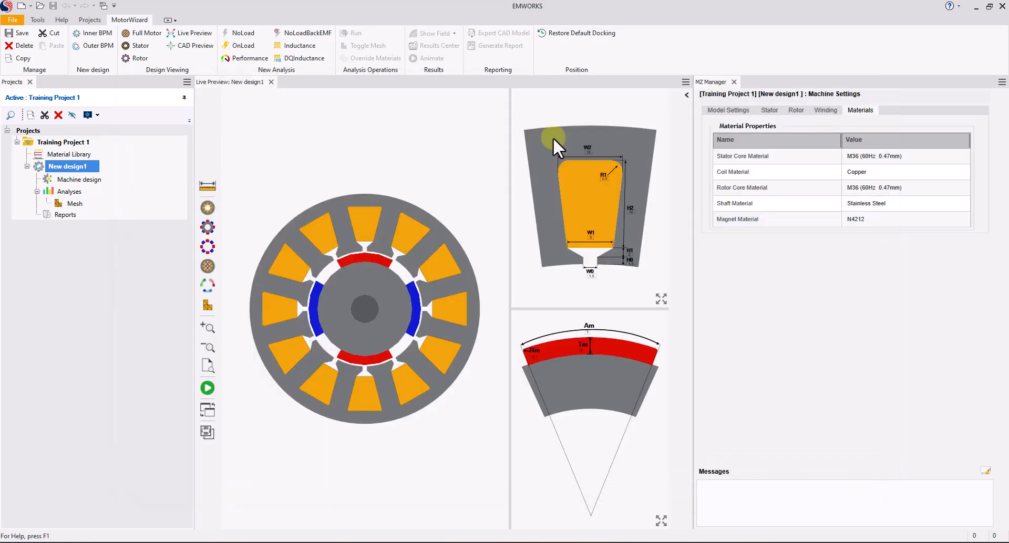
{"action": "left_click", "coordinate": [883, 224]}
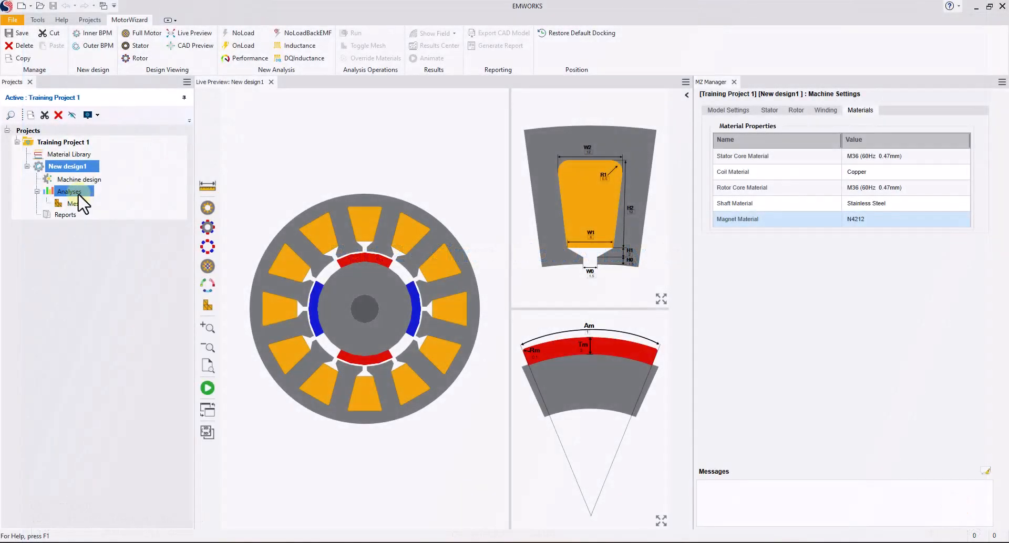
- Add a Performance analysis to the motor design
{"action": "left_click", "coordinate": [79, 194]}
{"action": "right_click", "coordinate": [77, 194]}
{"action": "mouse_move", "coordinate": [103, 204]}
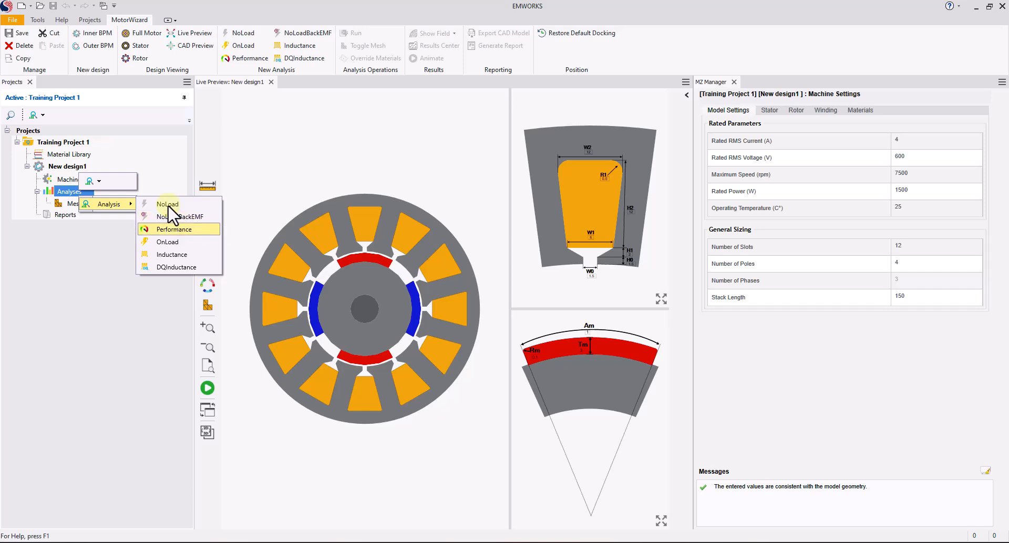
{"action": "left_click", "coordinate": [199, 231]}
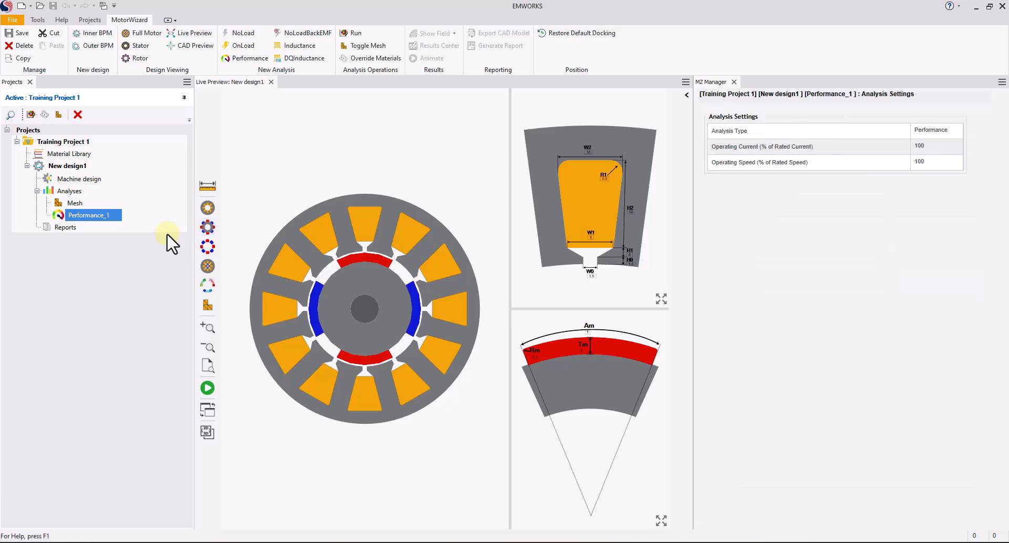
- Run the Performance analysis and collapse the Curves group in its results
{"action": "right_click", "coordinate": [114, 216]}
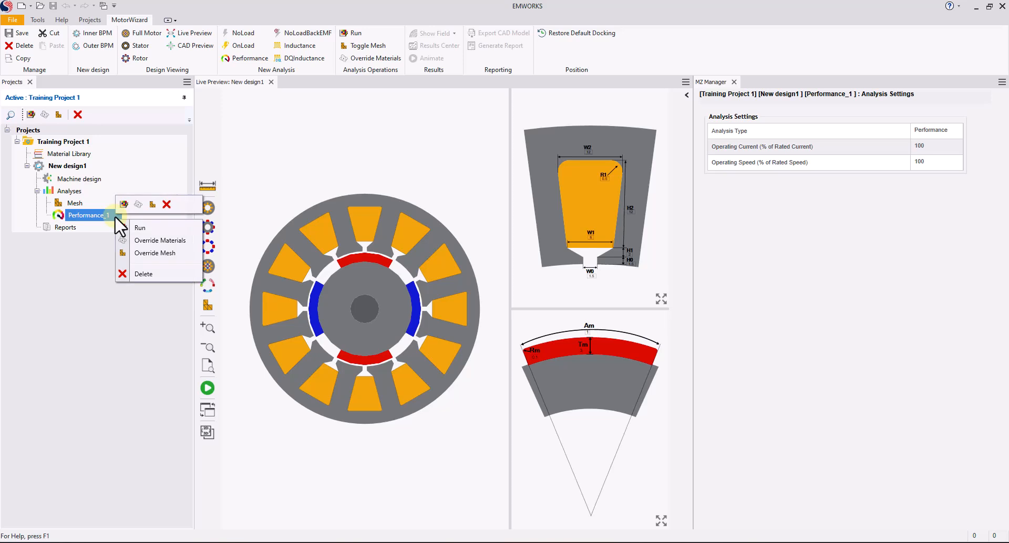
{"action": "left_click", "coordinate": [160, 229]}
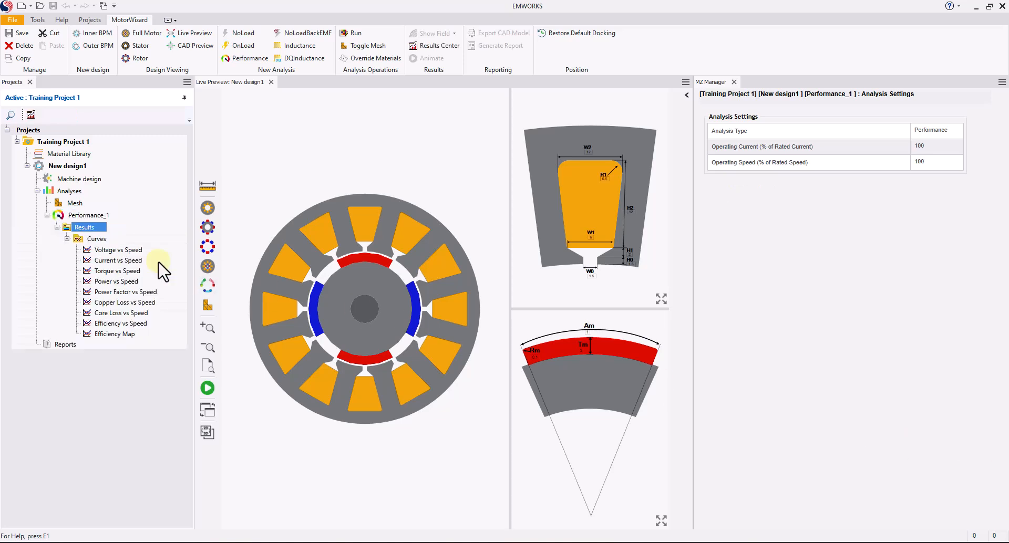
{"action": "left_click", "coordinate": [66, 239]}
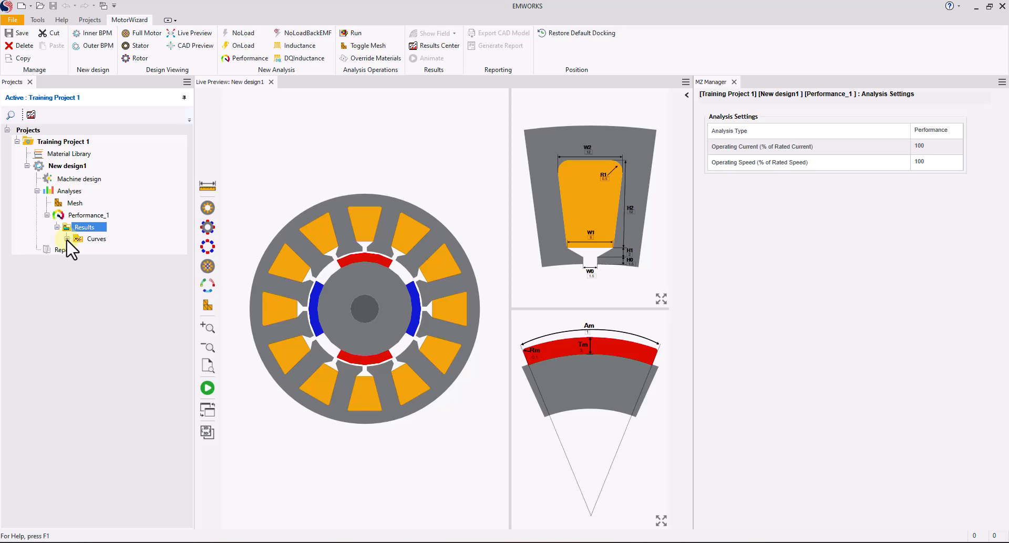
- Add an OnLoad analysis to the motor design's analyses
{"action": "left_click", "coordinate": [72, 192]}
{"action": "right_click", "coordinate": [71, 193]}
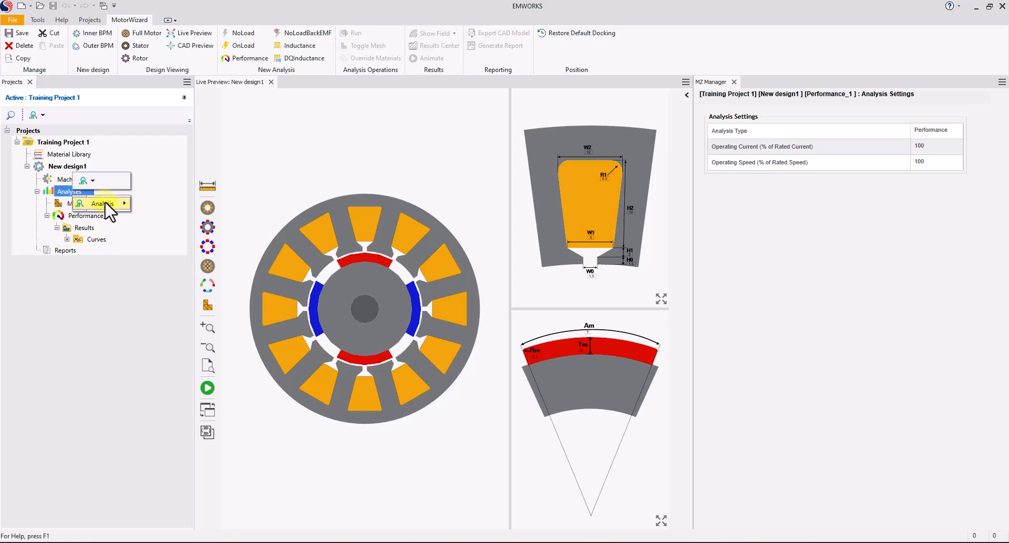
{"action": "mouse_move", "coordinate": [106, 204]}
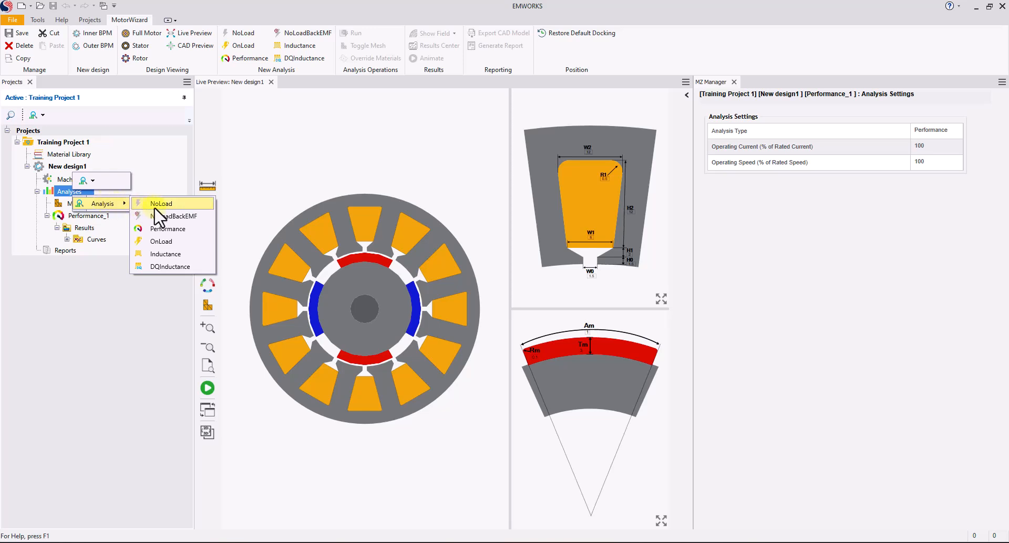
{"action": "key", "text": "Down"}
{"action": "key", "text": "Down"}
{"action": "key", "text": "Down"}
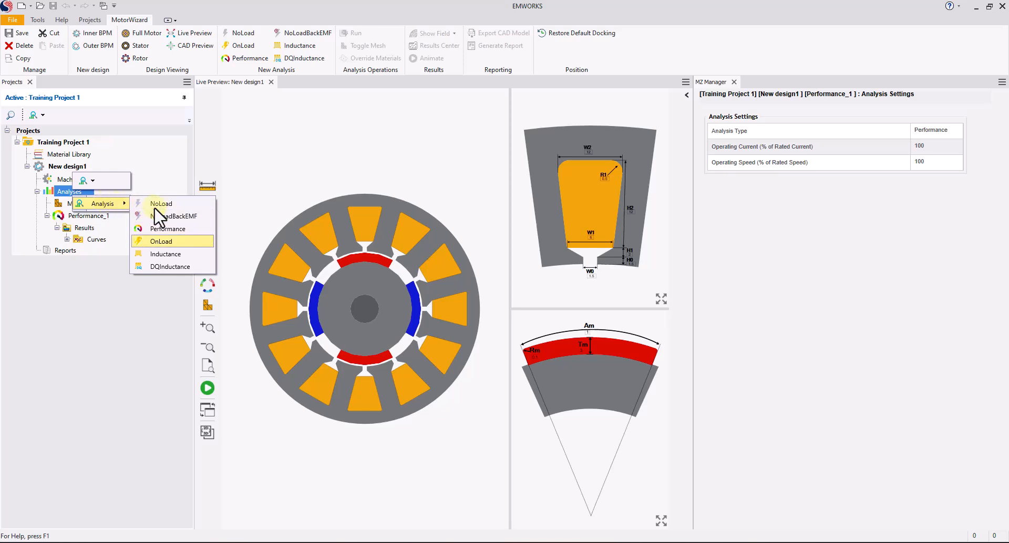
{"action": "left_click", "coordinate": [178, 241]}
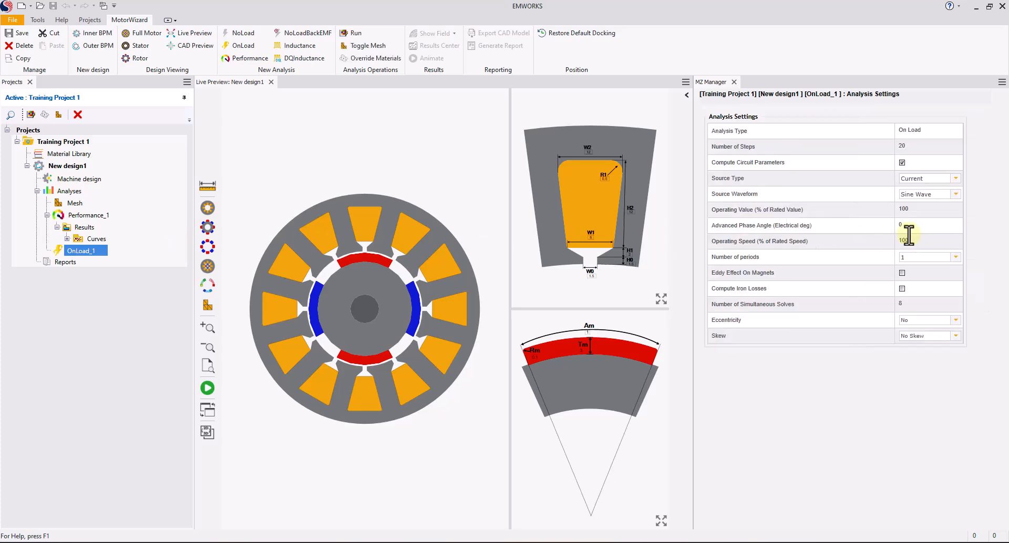
- Enable Compute Iron Losses in the OnLoad analysis settings and run the analysis
{"action": "left_click", "coordinate": [926, 148]}
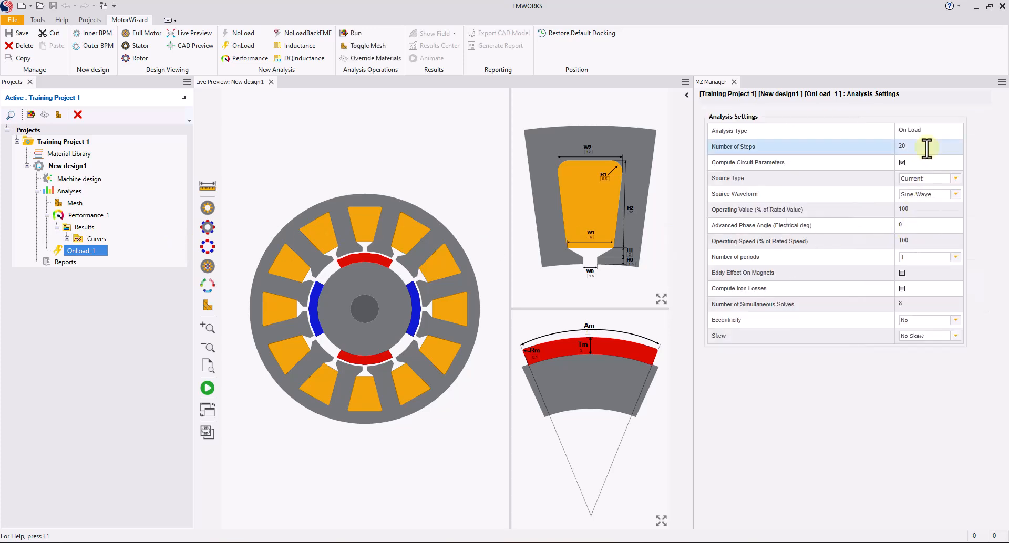
{"action": "left_click", "coordinate": [902, 289]}
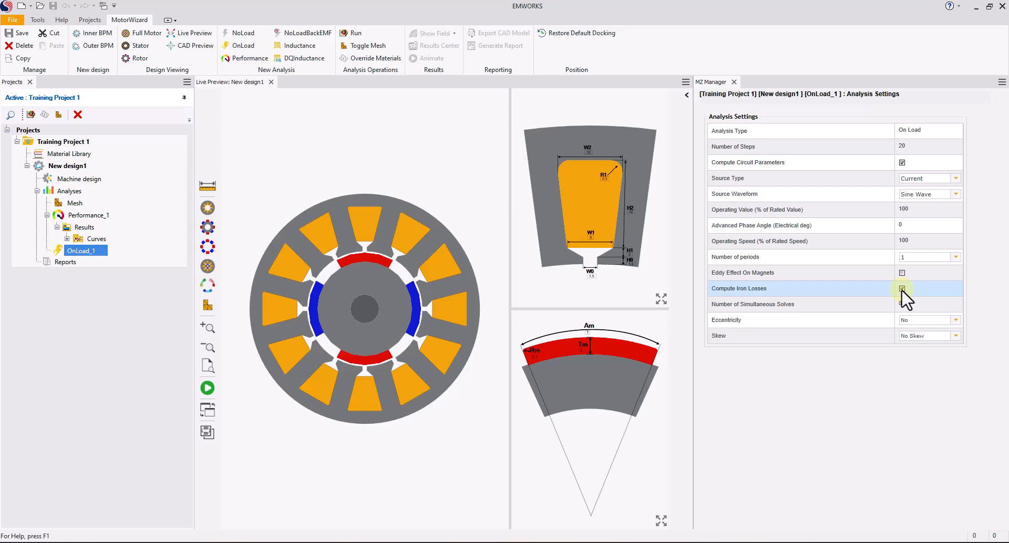
{"action": "right_click", "coordinate": [99, 251]}
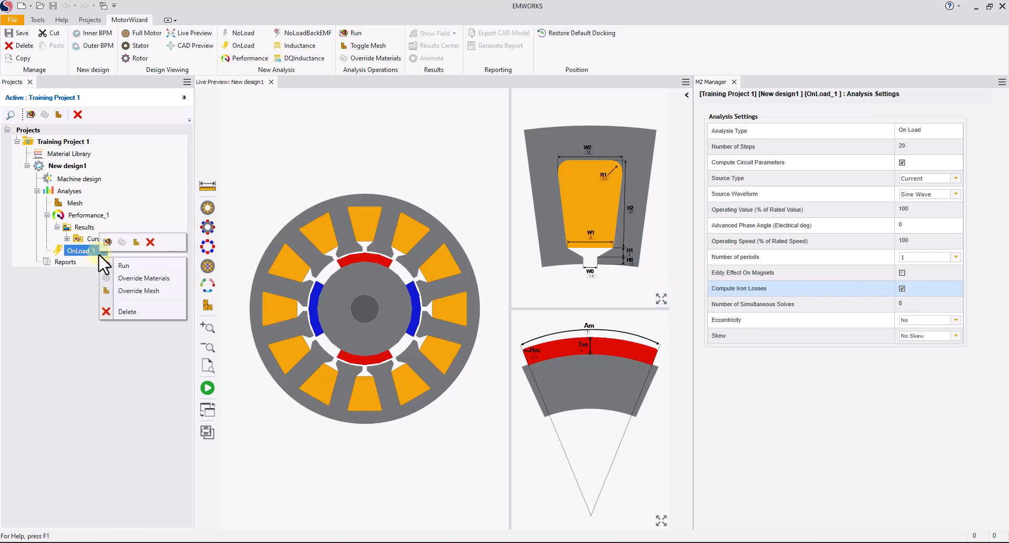
{"action": "left_click", "coordinate": [152, 268]}
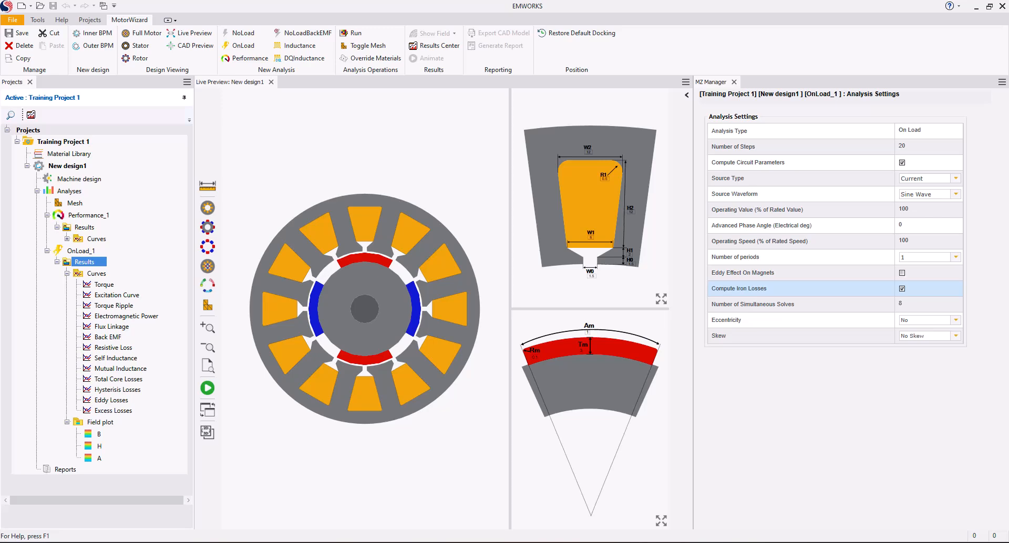
- Open the OnLoad results in a maximized Results Center and show the Voltage vs Speed curves in Panes Mode
{"action": "left_click", "coordinate": [67, 273]}
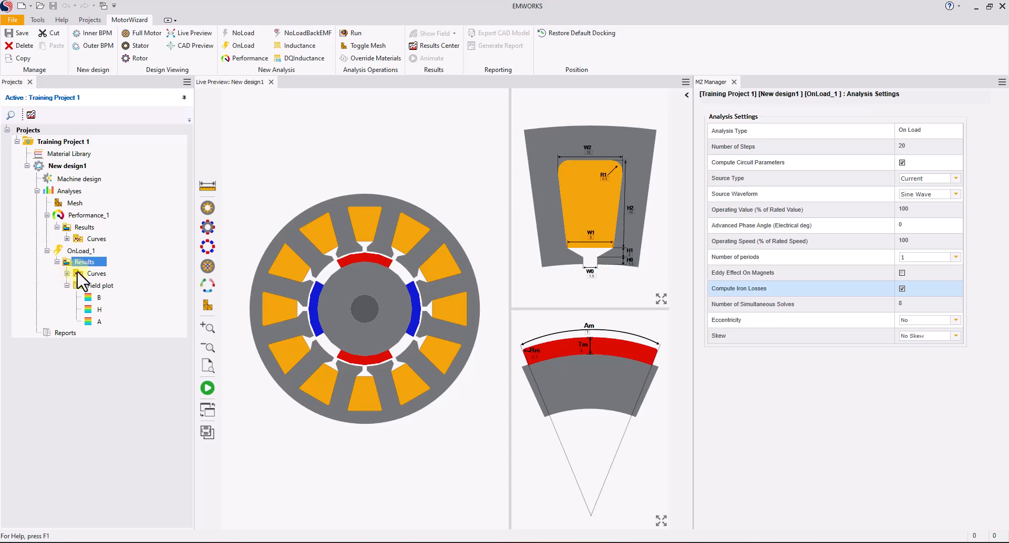
{"action": "right_click", "coordinate": [97, 265]}
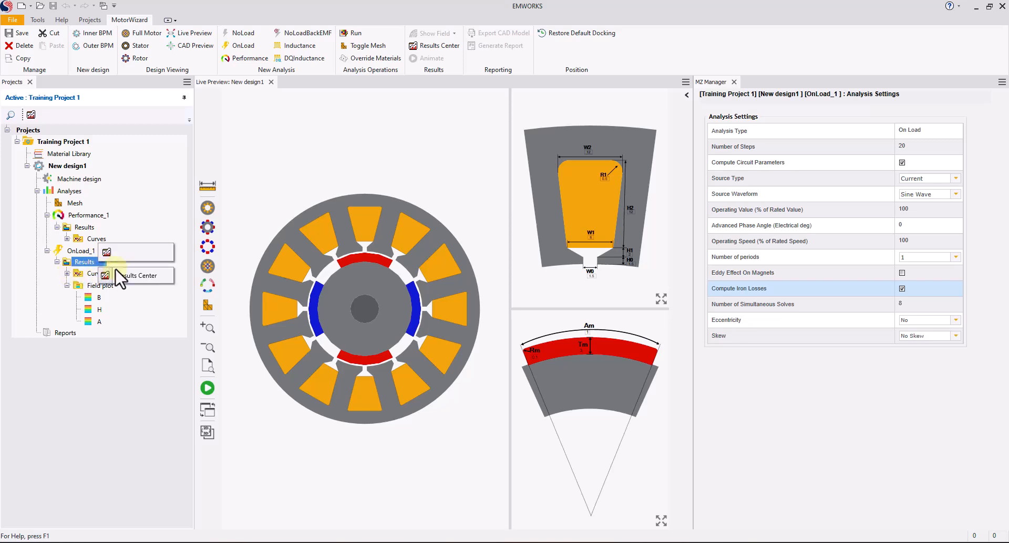
{"action": "left_click", "coordinate": [155, 278]}
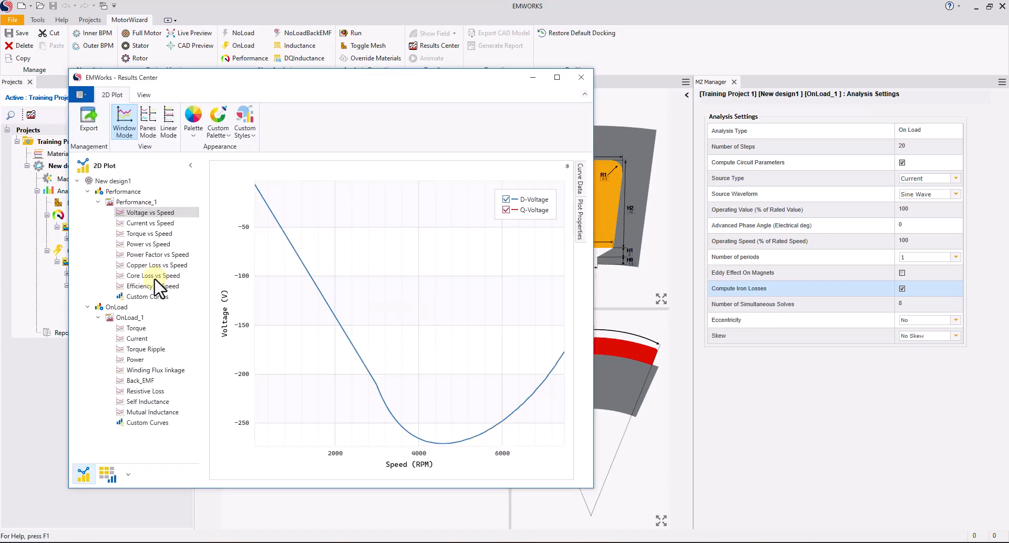
{"action": "left_click", "coordinate": [557, 77]}
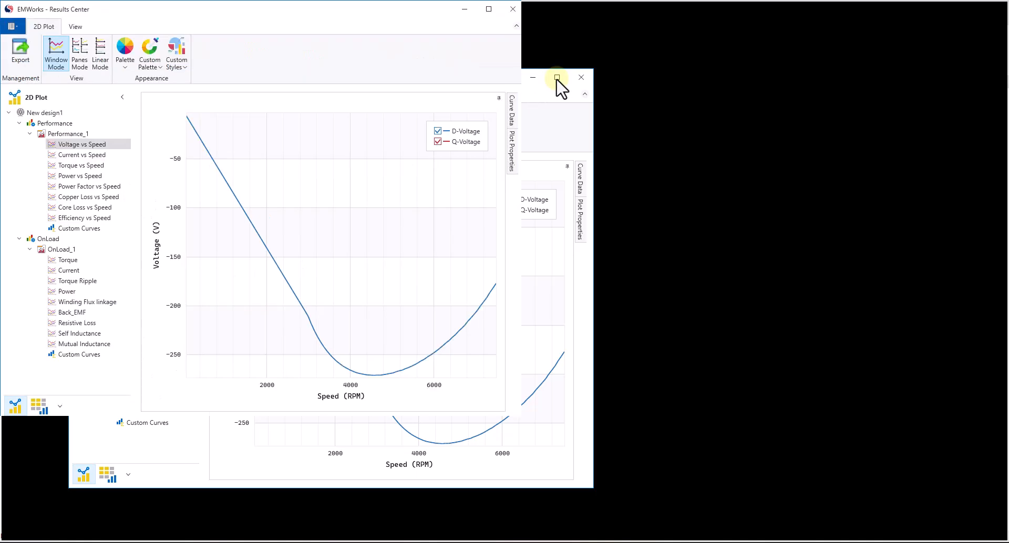
{"action": "left_click", "coordinate": [79, 67]}
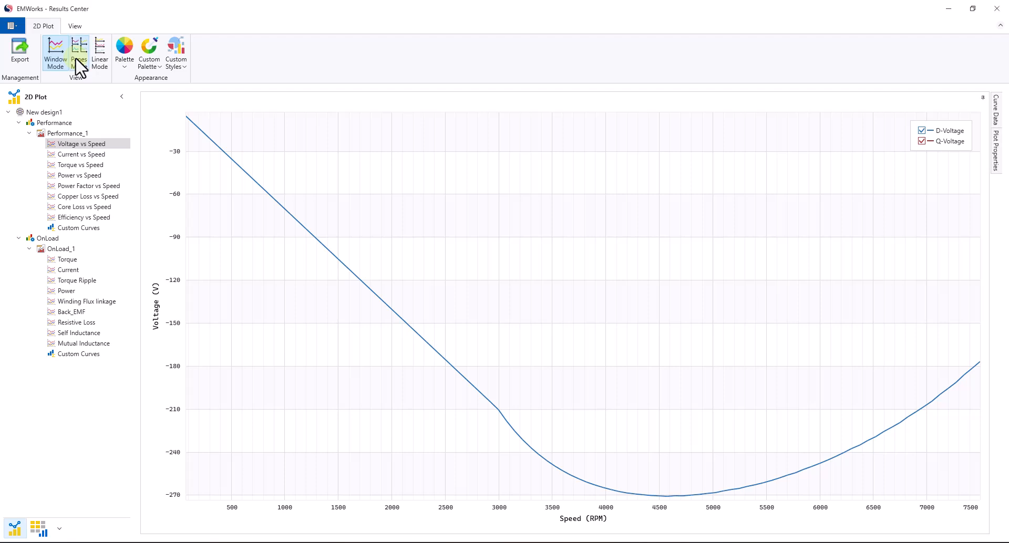
{"action": "left_click", "coordinate": [80, 66]}
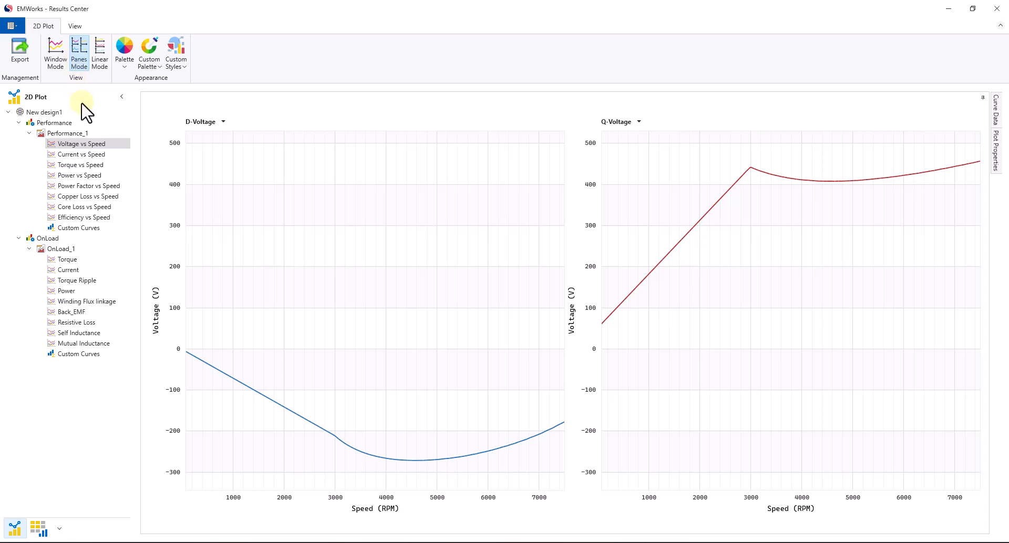
- Plot the Performance Torque vs Speed and Power vs Speed curves together with the OnLoad Torque and Winding Flux linkage curves
{"action": "left_click", "coordinate": [91, 167]}
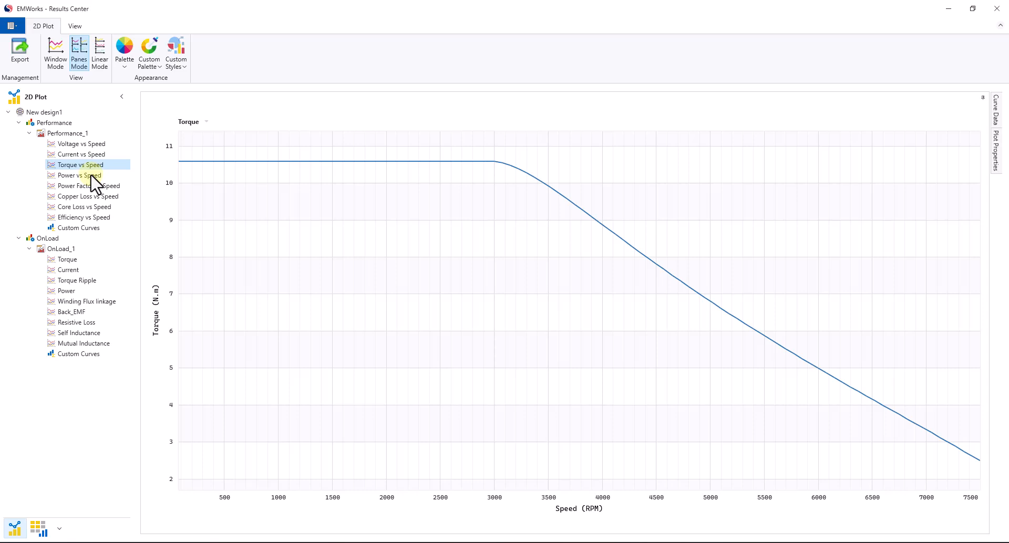
{"action": "left_click", "coordinate": [91, 175], "text": "ctrl"}
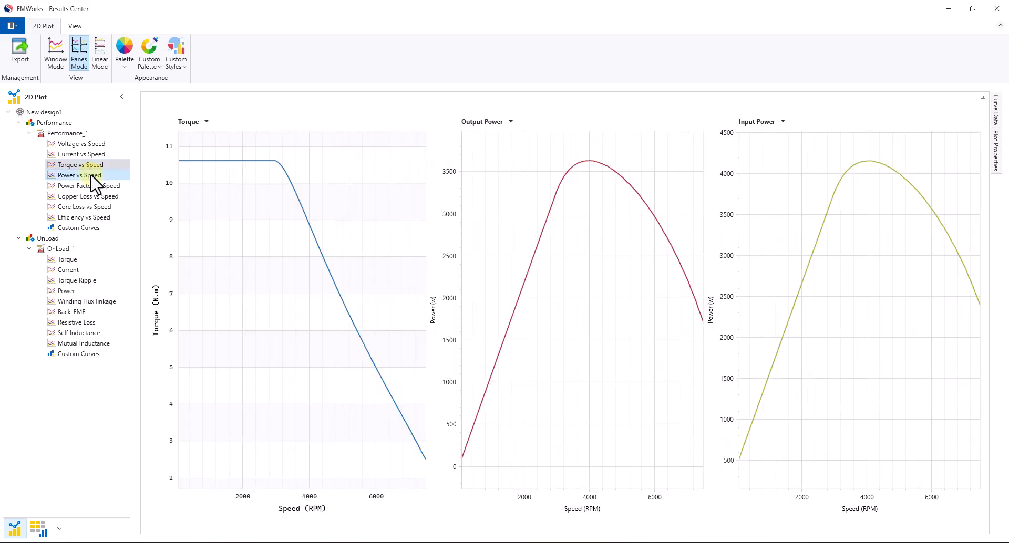
{"action": "left_click", "coordinate": [80, 260], "text": "ctrl"}
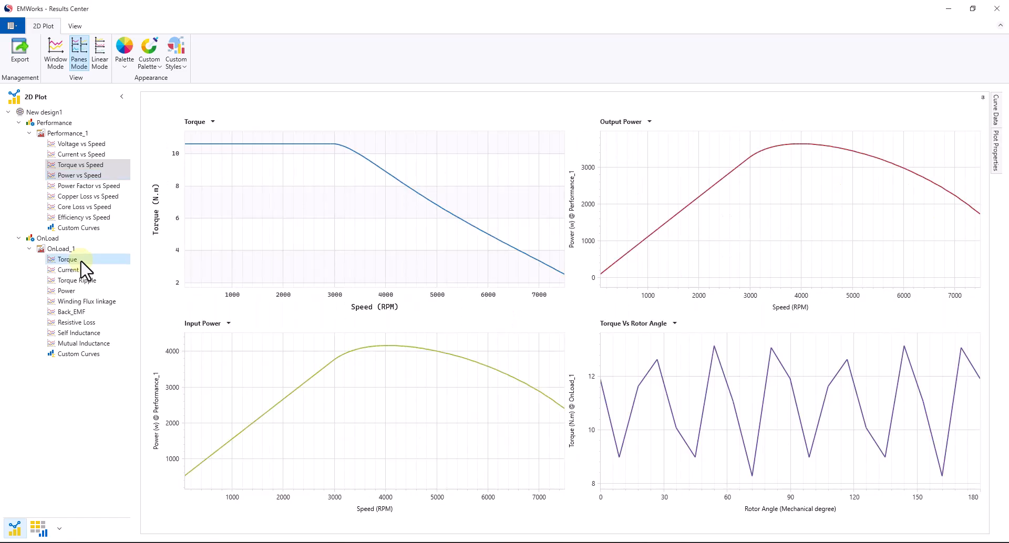
{"action": "left_click", "coordinate": [89, 301], "text": "ctrl"}
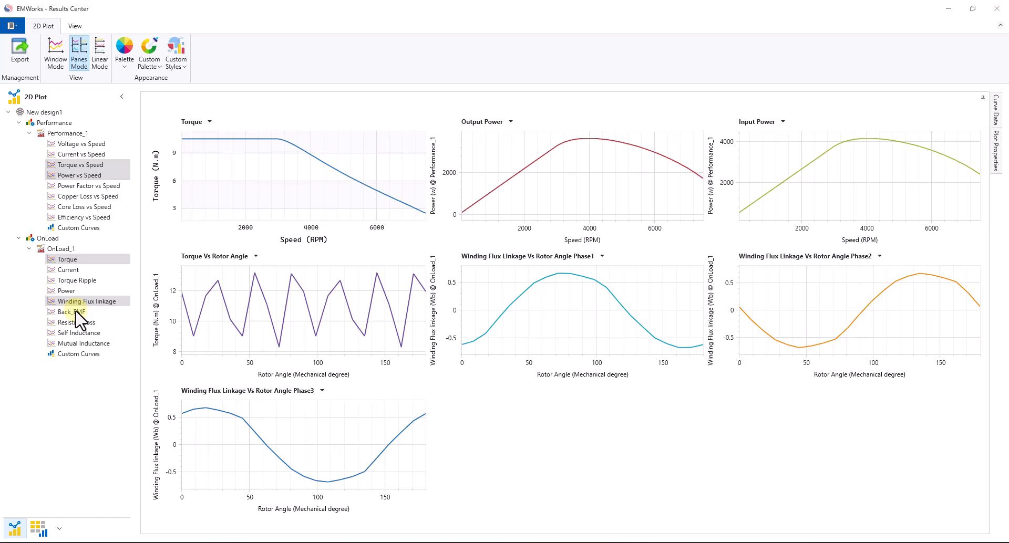
- Plot only the OnLoad Back_EMF curves in Window Mode and examine their curve data for all three phases
{"action": "left_click", "coordinate": [73, 312]}
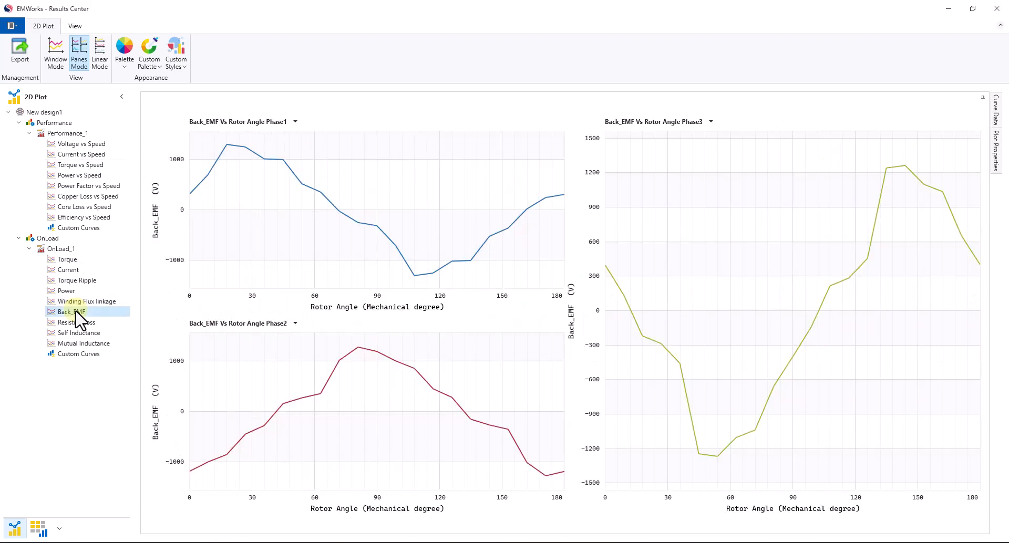
{"action": "left_click", "coordinate": [59, 63]}
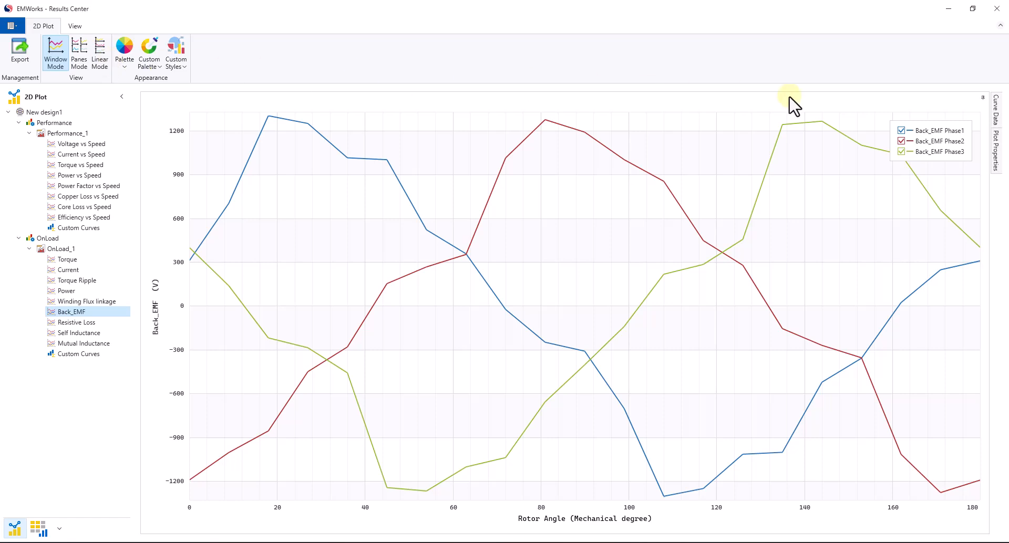
{"action": "left_click", "coordinate": [996, 109]}
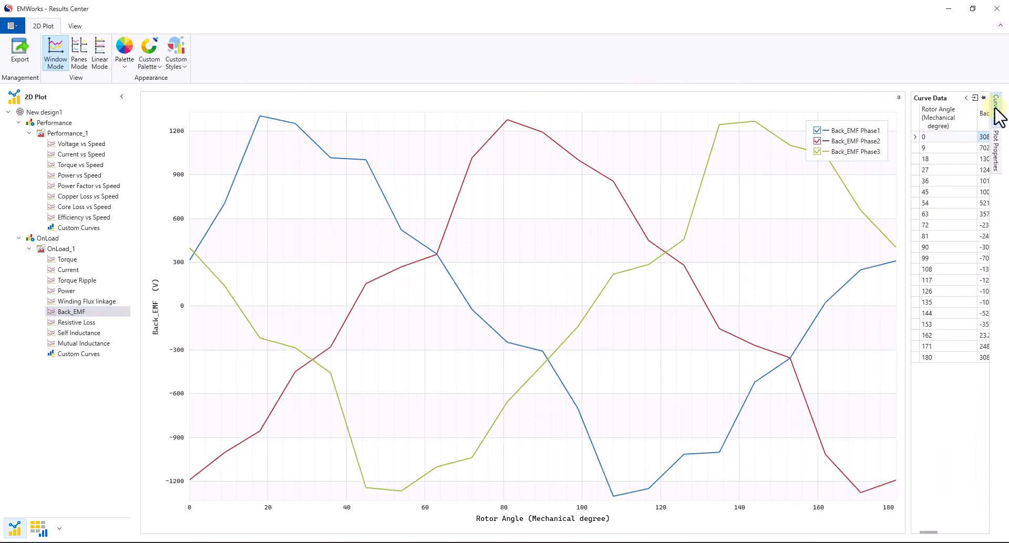
{"action": "left_click_drag", "start_coordinate": [911, 140], "coordinate": [756, 152]}
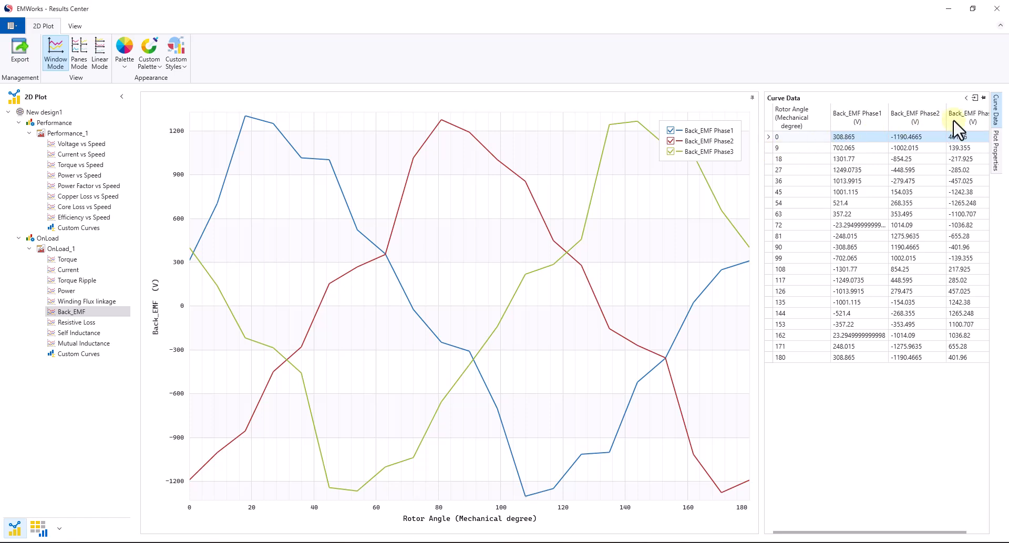
{"action": "left_click", "coordinate": [999, 123]}
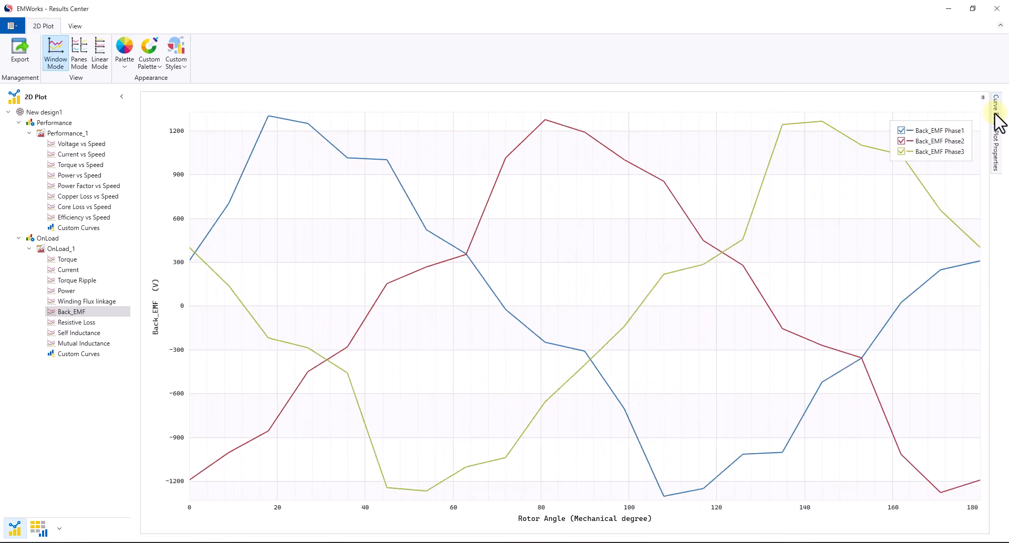
- Thicken the Back_EMF Phase1 curve's line and show Square markers on it through the plot properties
{"action": "left_click", "coordinate": [996, 143]}
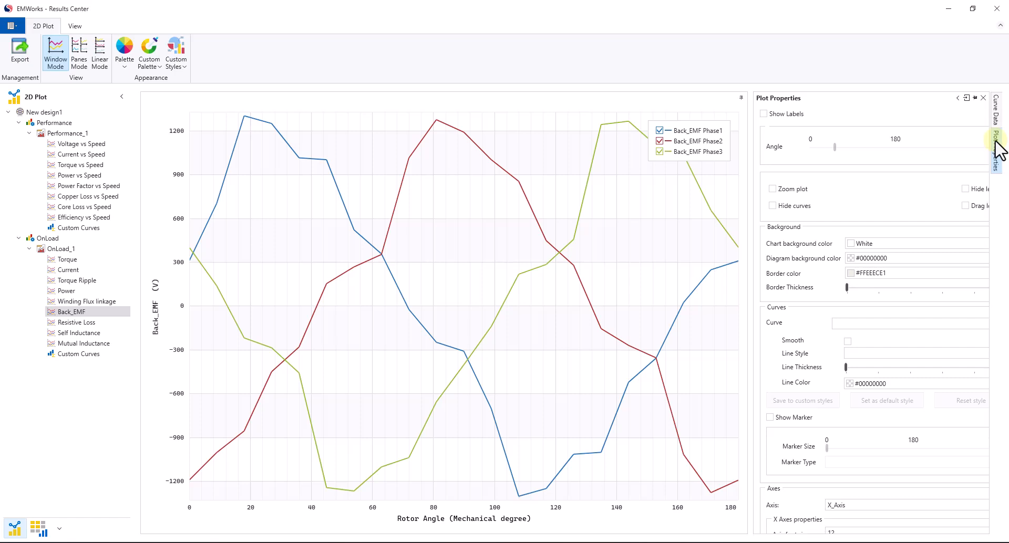
{"action": "left_click_drag", "start_coordinate": [987, 147], "coordinate": [988, 226]}
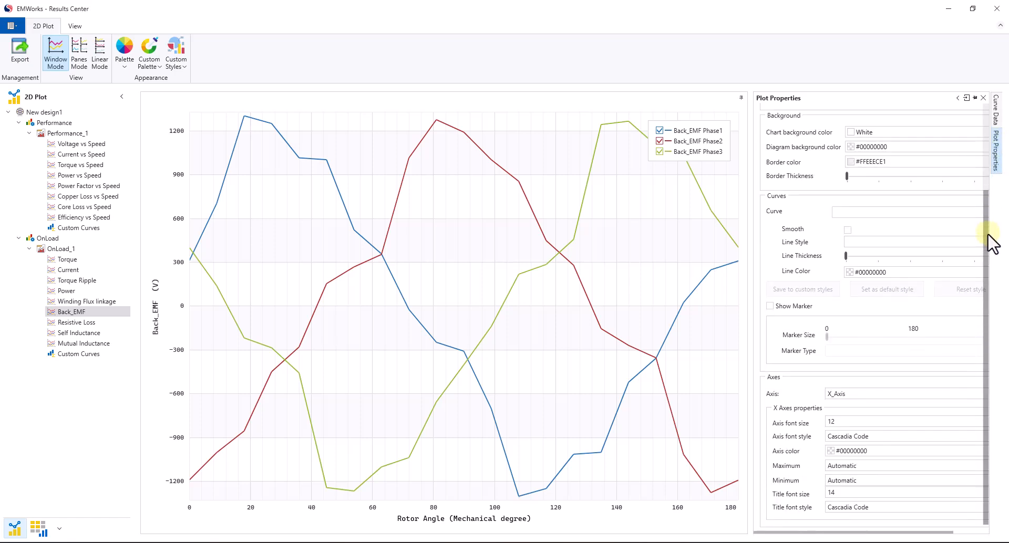
{"action": "left_click", "coordinate": [872, 213]}
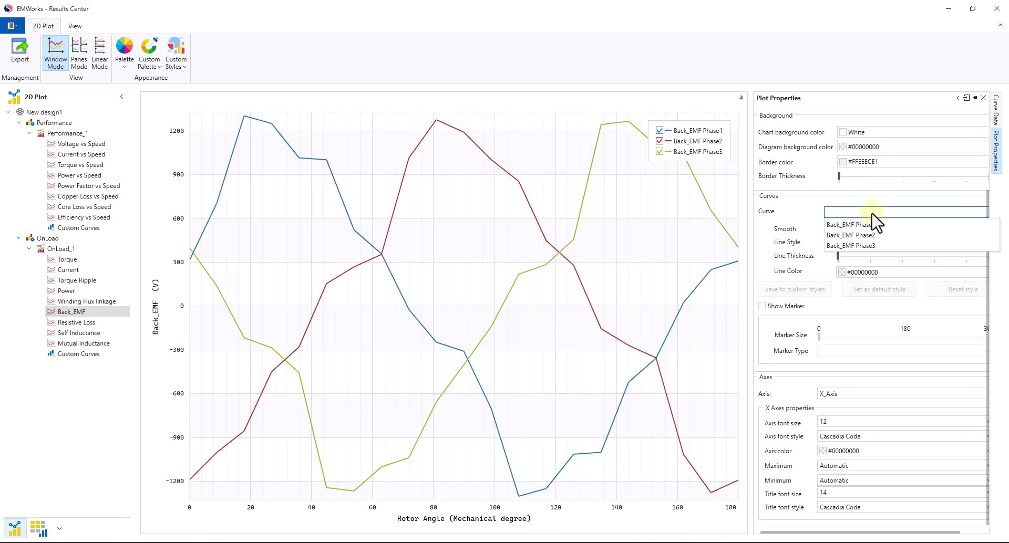
{"action": "left_click", "coordinate": [862, 225]}
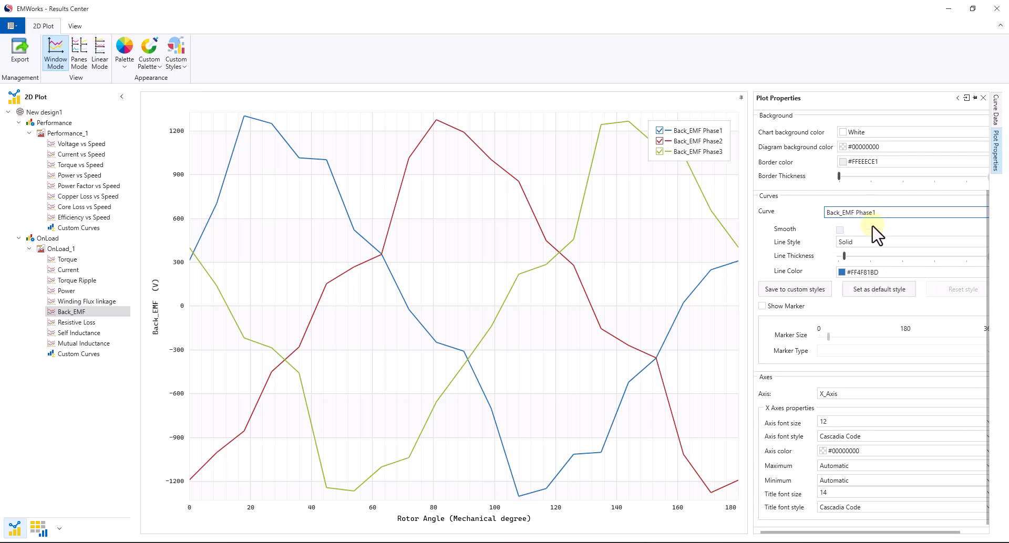
{"action": "left_click_drag", "start_coordinate": [845, 256], "coordinate": [896, 258]}
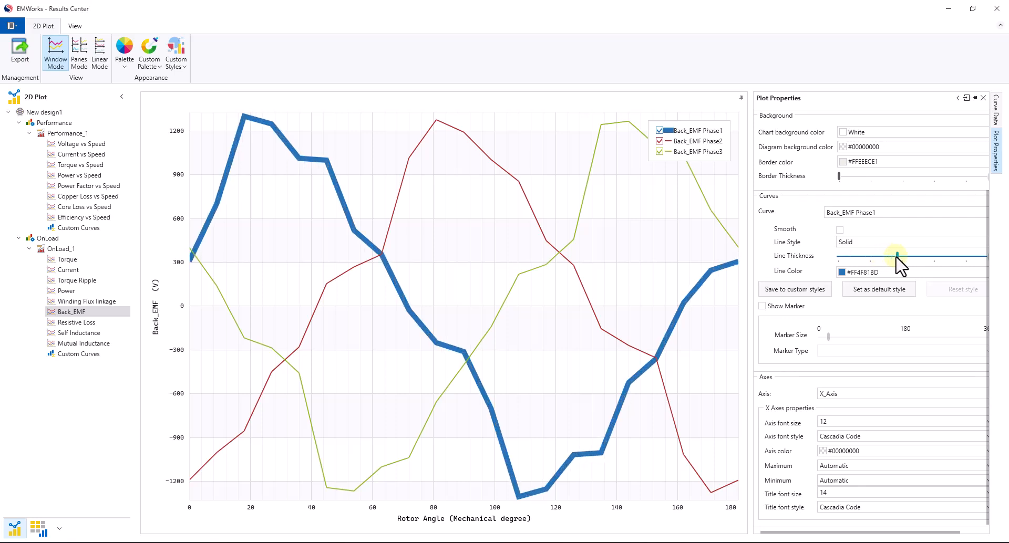
{"action": "left_click", "coordinate": [762, 307]}
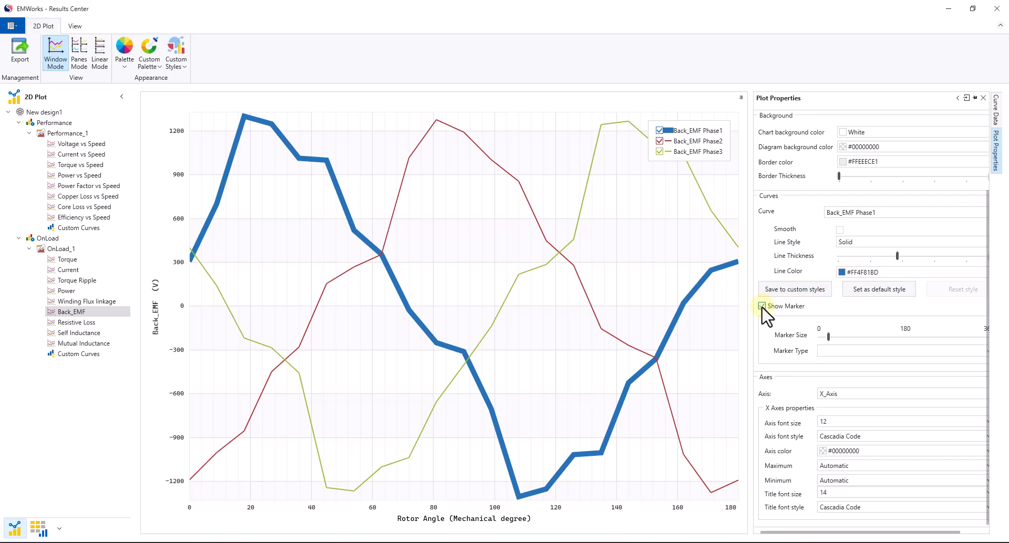
{"action": "left_click", "coordinate": [836, 351]}
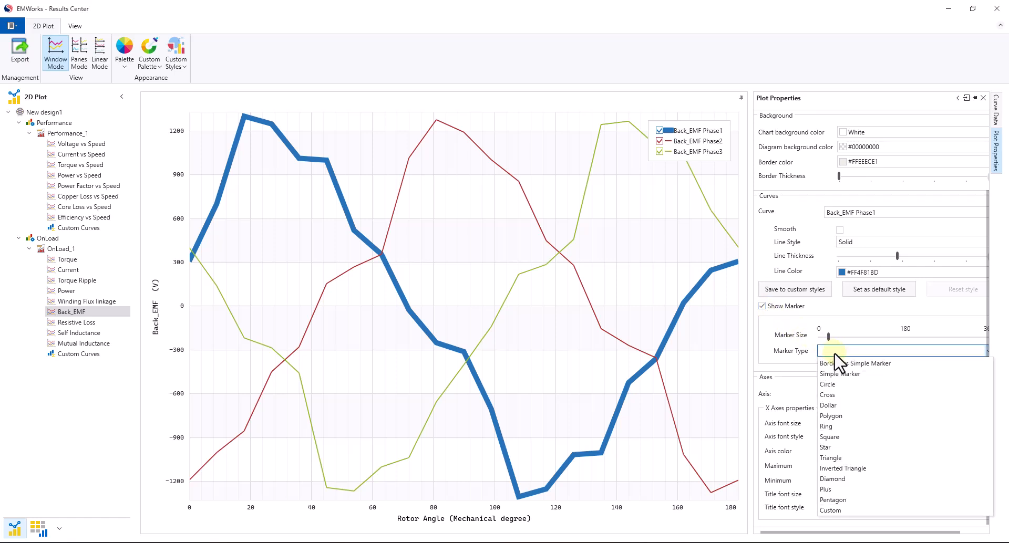
{"action": "left_click", "coordinate": [853, 438]}
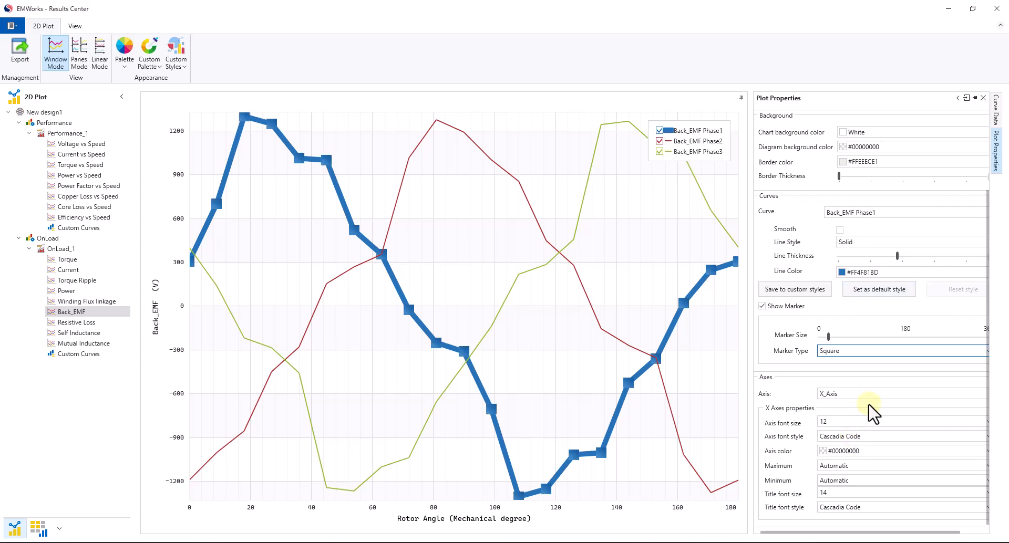
{"action": "left_click", "coordinate": [999, 157]}
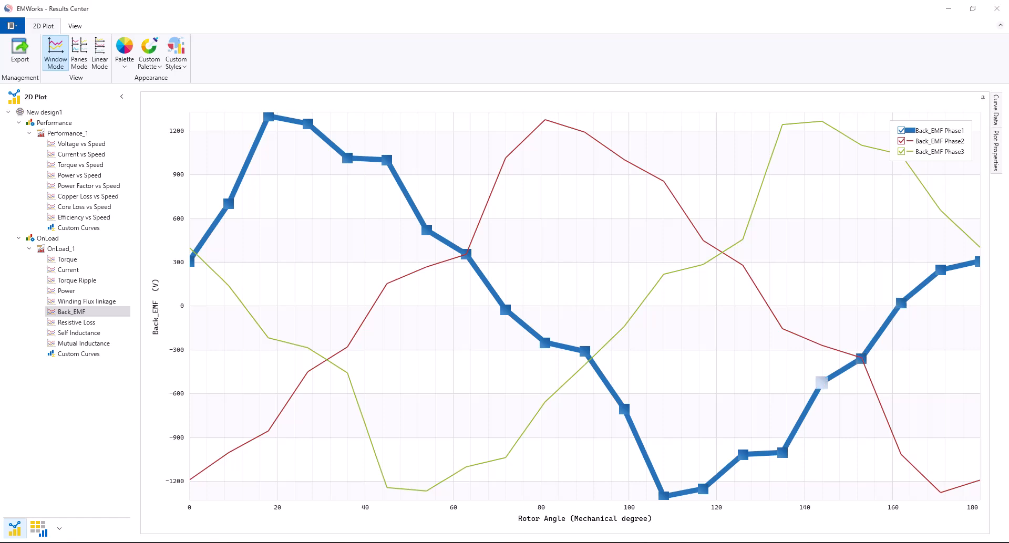
- Generate the OnLoad_1 results in the spreadsheet view and display the Torque sheet with its chart
{"action": "left_click", "coordinate": [38, 528]}
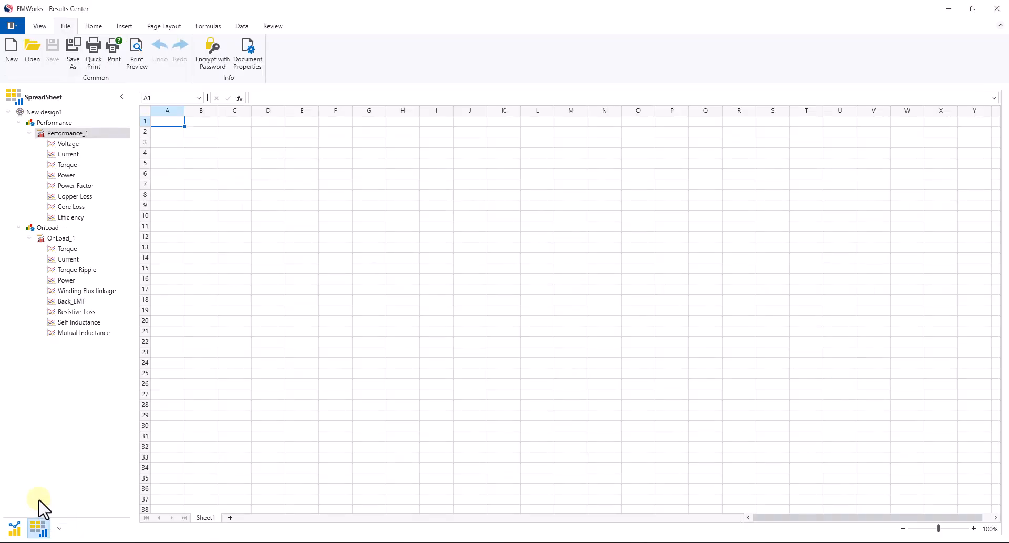
{"action": "left_click", "coordinate": [70, 239]}
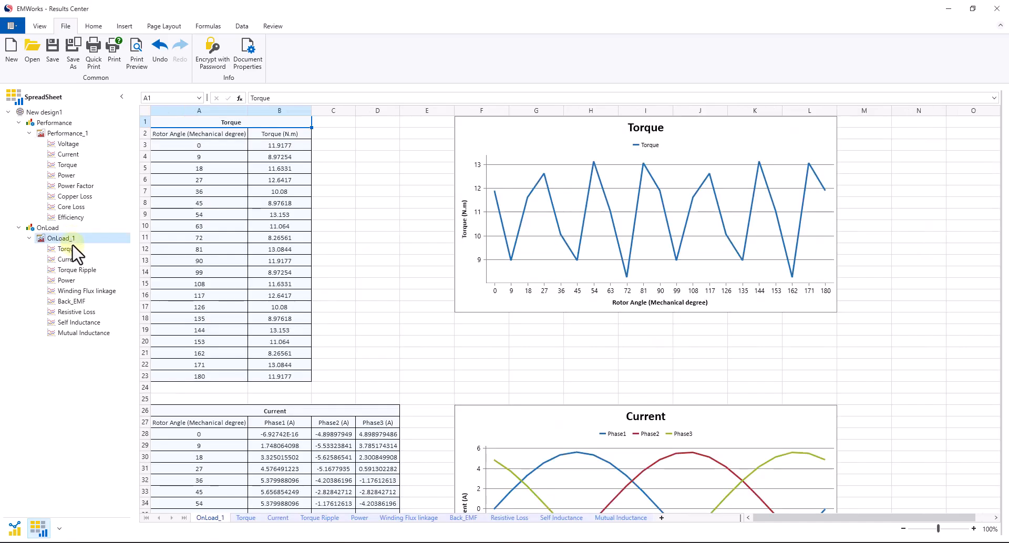
{"action": "left_click", "coordinate": [67, 249]}
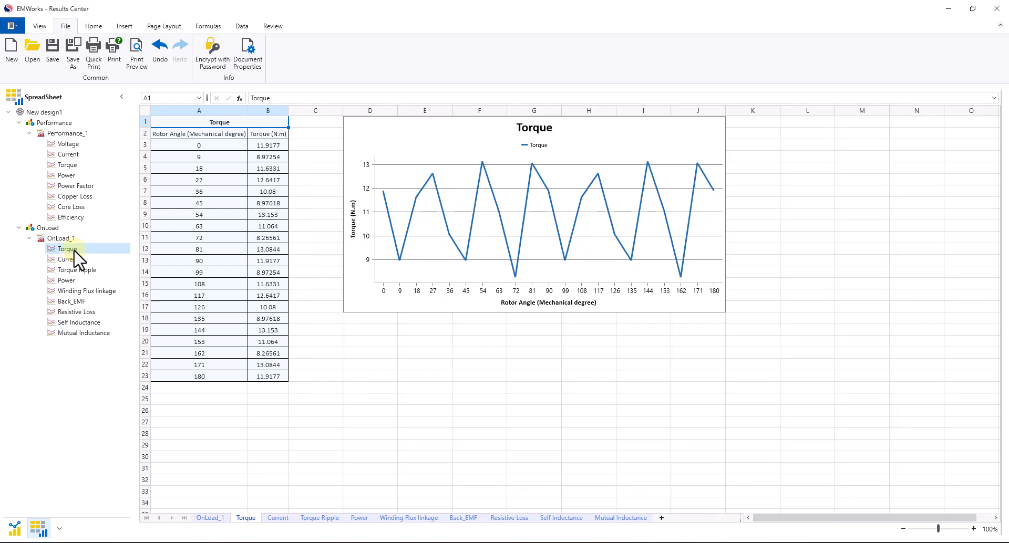
- Change the OnLoad Torque sheet's line chart to the first Column chart type
{"action": "left_click", "coordinate": [398, 135]}
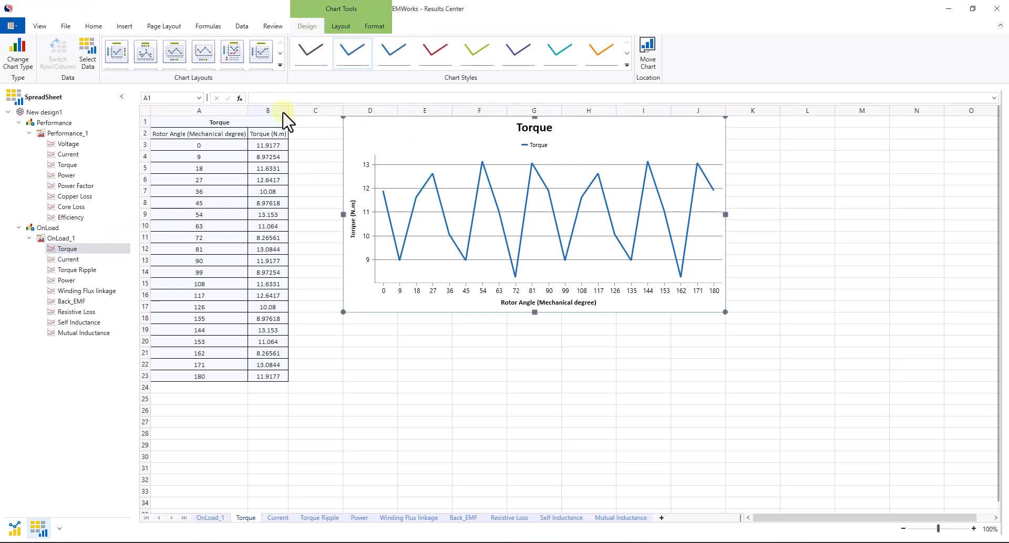
{"action": "left_click", "coordinate": [18, 60]}
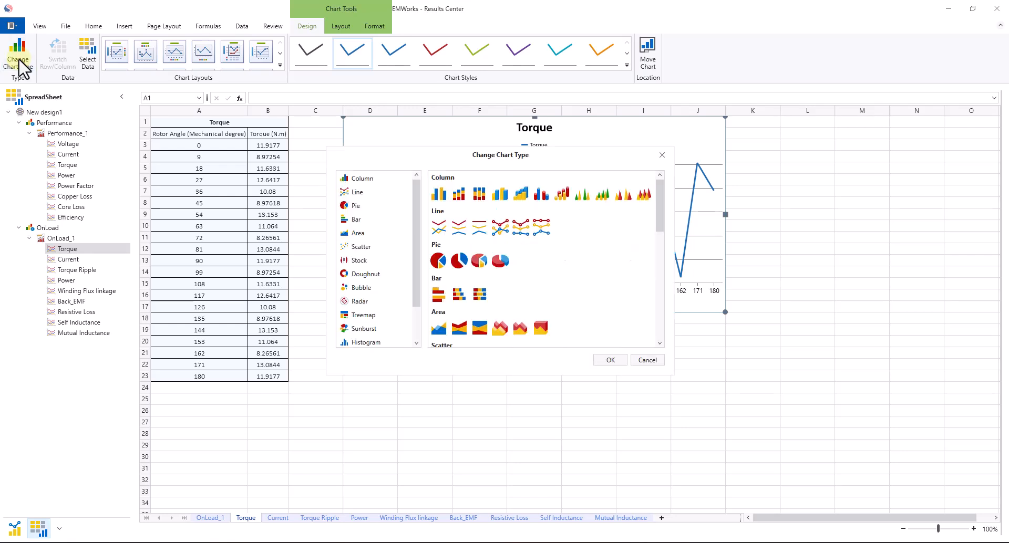
{"action": "left_click", "coordinate": [440, 195]}
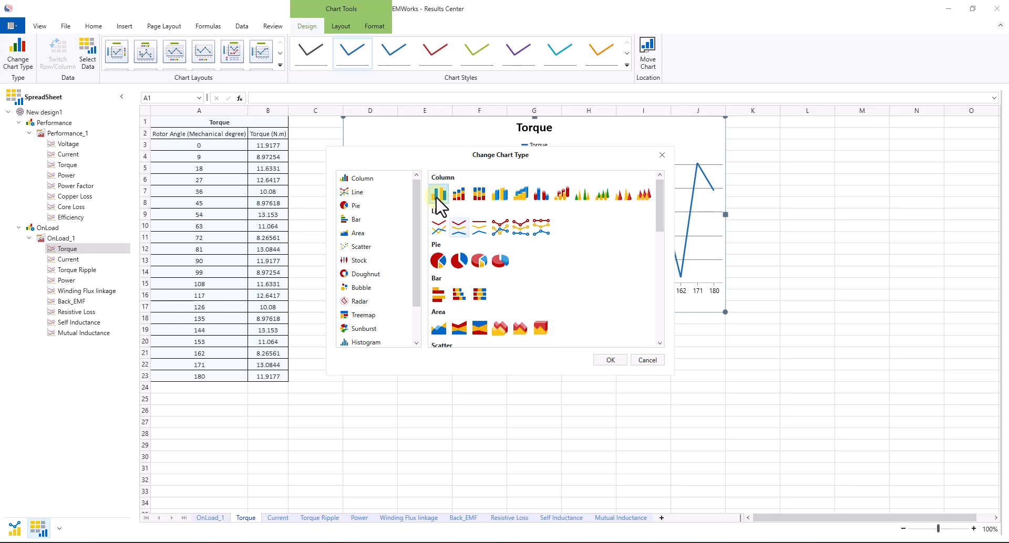
{"action": "left_click", "coordinate": [611, 360]}
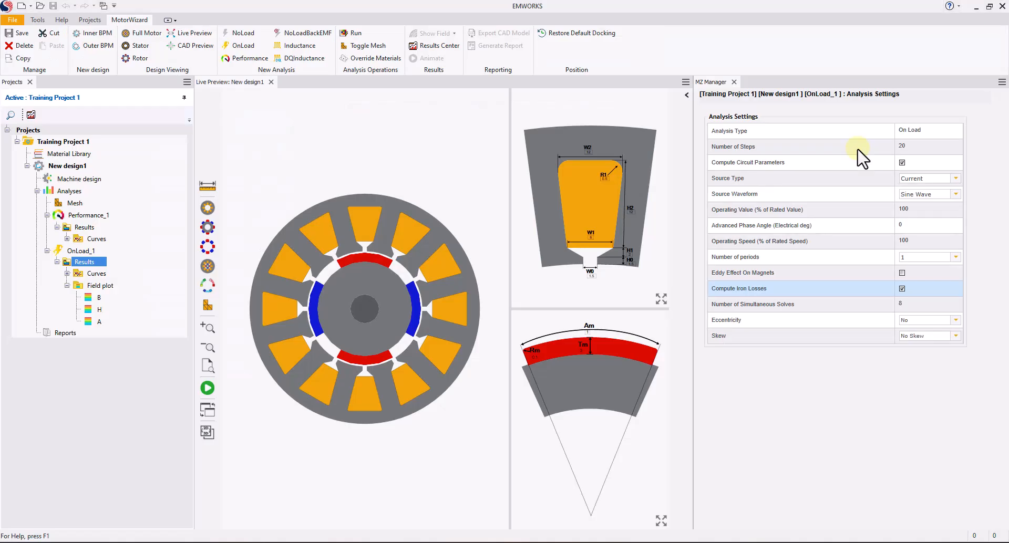
- Show the magnetic flux density (B) field plot from the OnLoad_1 results in EMWorks MotorWizard
{"action": "left_click", "coordinate": [101, 298]}
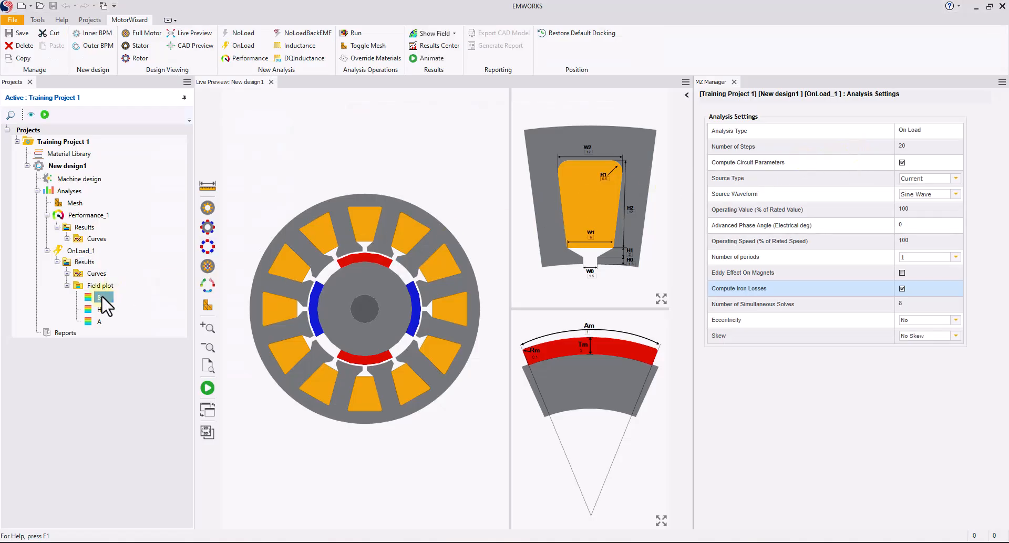
{"action": "right_click", "coordinate": [103, 298]}
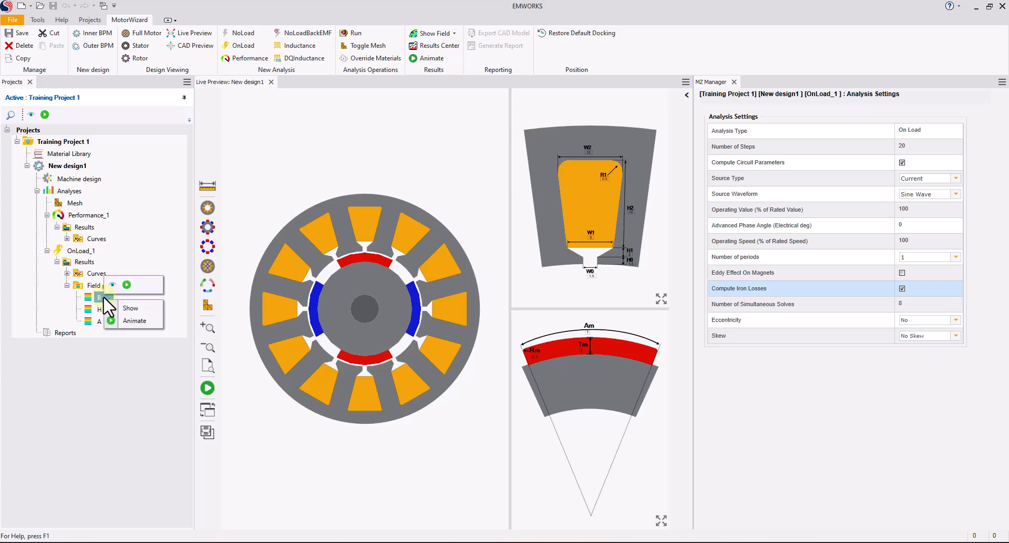
{"action": "left_click", "coordinate": [142, 307]}
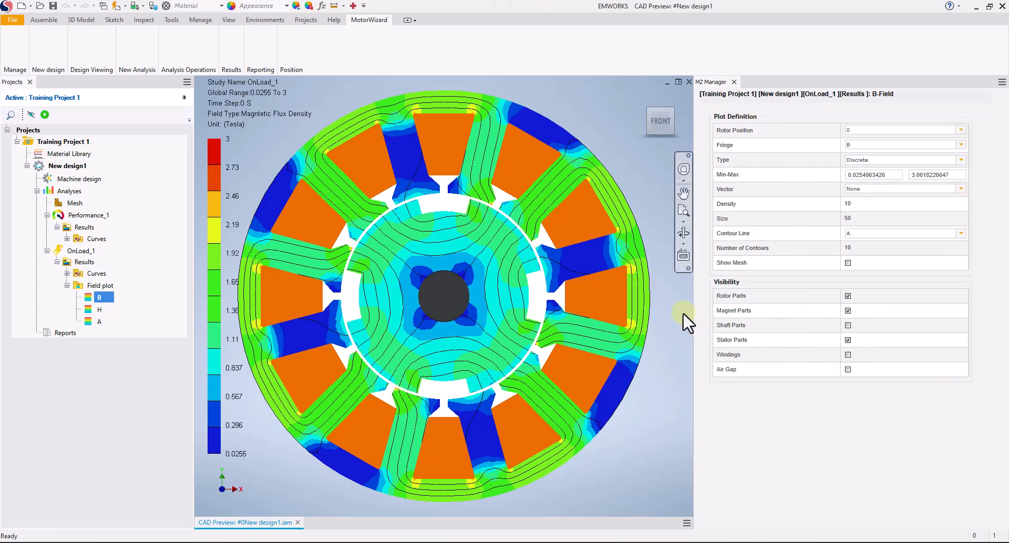
- Set the maximum of the B field plot's colour range to 1.8 Tesla
{"action": "left_click", "coordinate": [894, 175]}
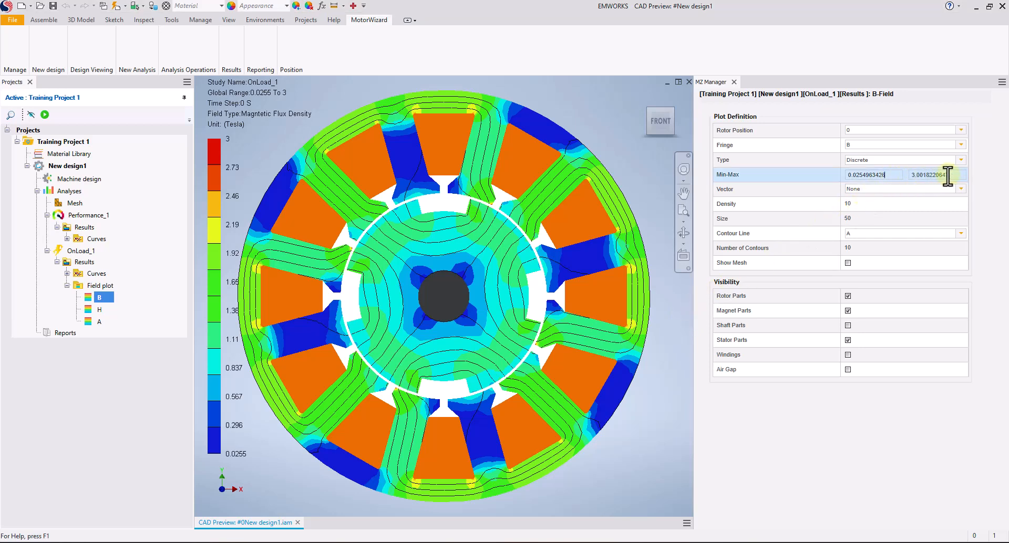
{"action": "left_click_drag", "start_coordinate": [949, 176], "coordinate": [911, 179]}
{"action": "key", "text": "BackSpace"}
{"action": "type", "text": "1.8"}
{"action": "key", "text": "Return"}
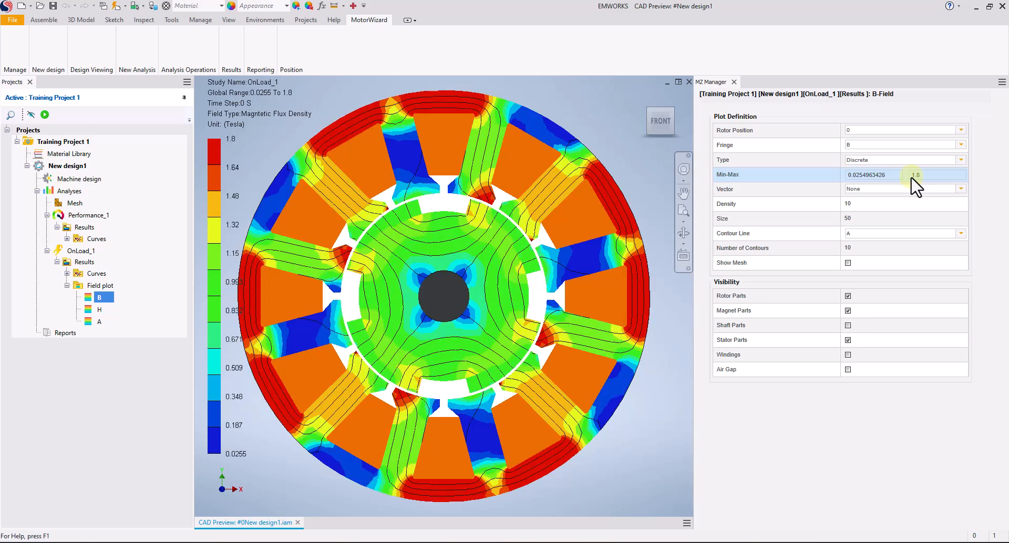
- Set the number of contour lines in the B field plot to 40
{"action": "left_click", "coordinate": [920, 250]}
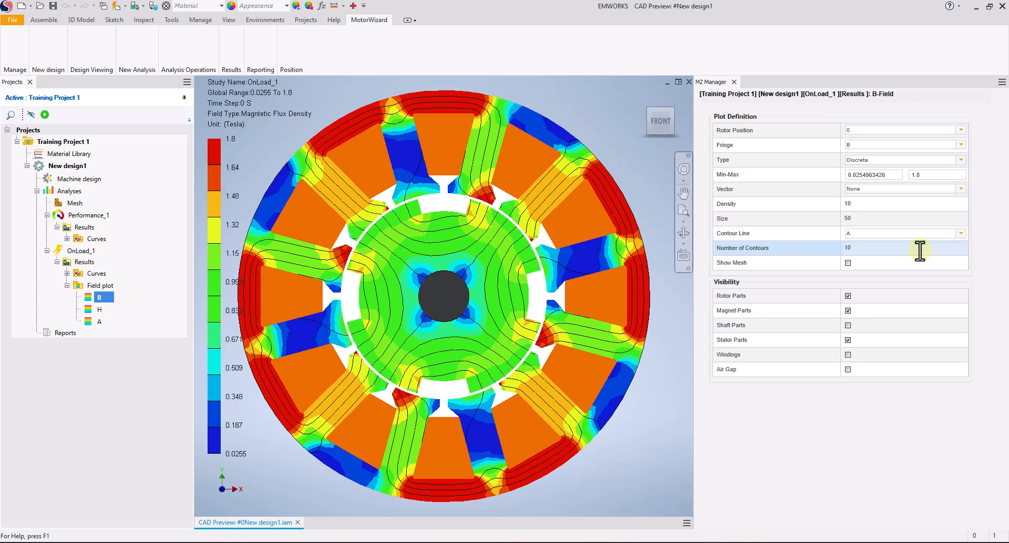
{"action": "left_click_drag", "start_coordinate": [862, 248], "coordinate": [844, 248]}
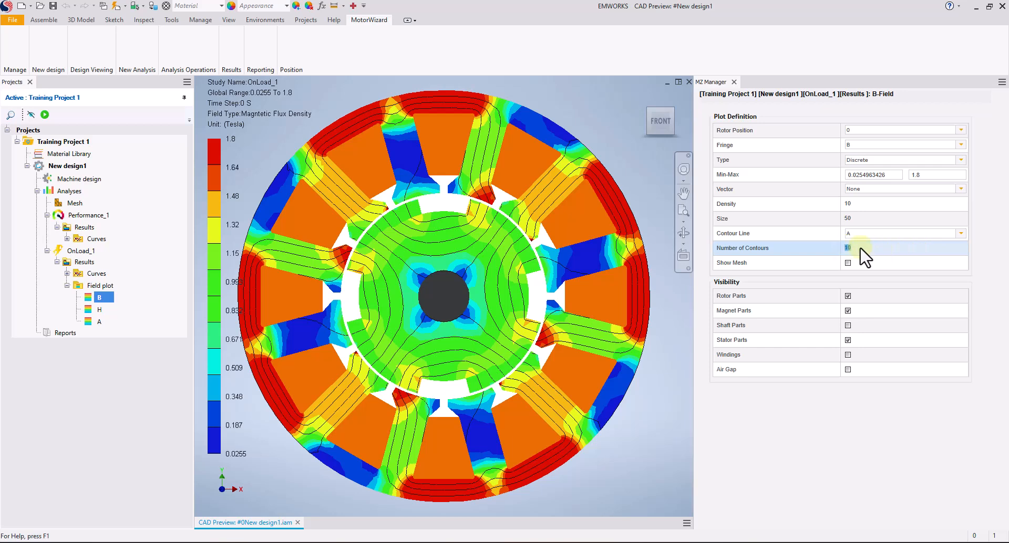
{"action": "type", "text": "40"}
{"action": "key", "text": "Return"}
- Open the machine design settings of New design1 and select the design in the project tree
{"action": "left_click", "coordinate": [117, 176]}
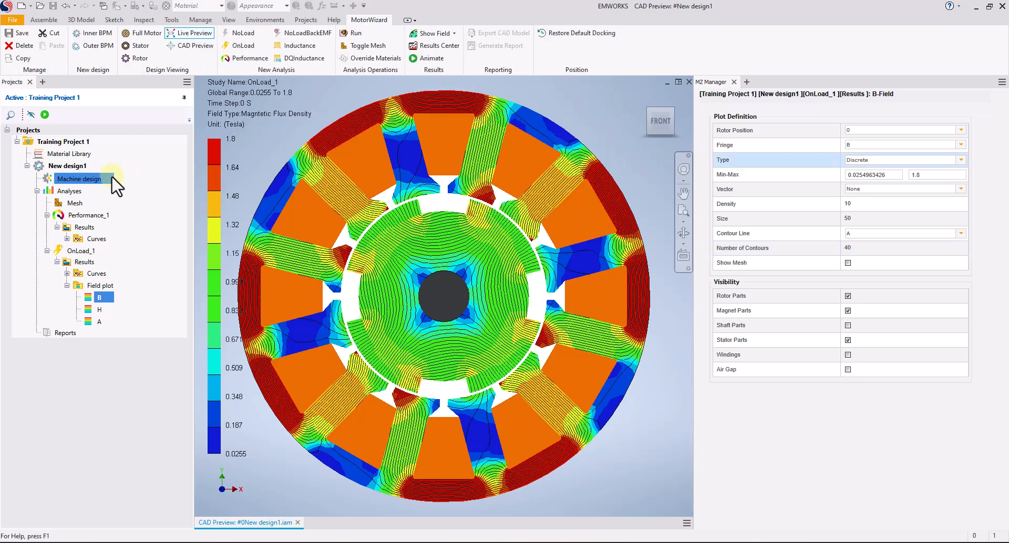
{"action": "left_click", "coordinate": [93, 183]}
{"action": "left_click", "coordinate": [79, 166]}
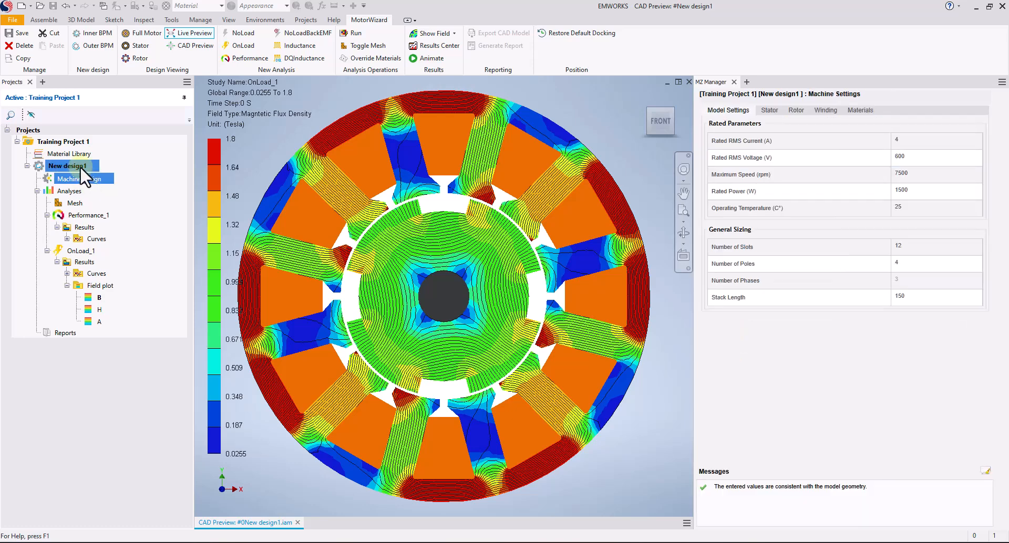